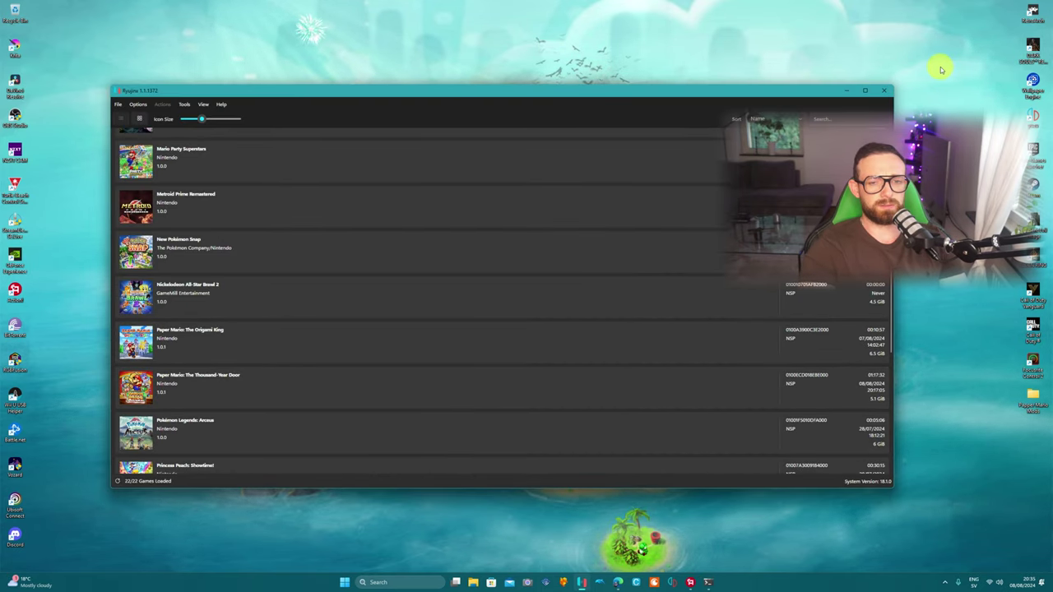
Close the Ryujinx window after confirming Paper Mario: The Thousand-Year Door 1.0.1 is in the library
{"action": "left_click", "coordinate": [884, 89]}
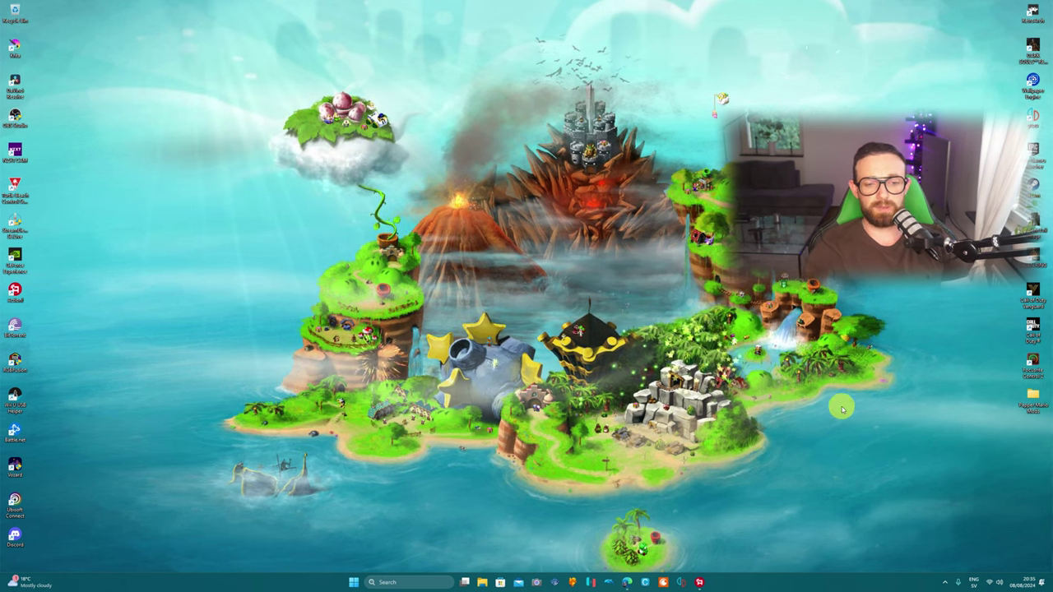
Bring GameBanana back up and scroll the Paper Mario mod list to Playable Toadette
{"action": "left_click", "coordinate": [628, 582]}
{"action": "scroll", "coordinate": [773, 395], "scroll_direction": "up", "scroll_amount": 15}
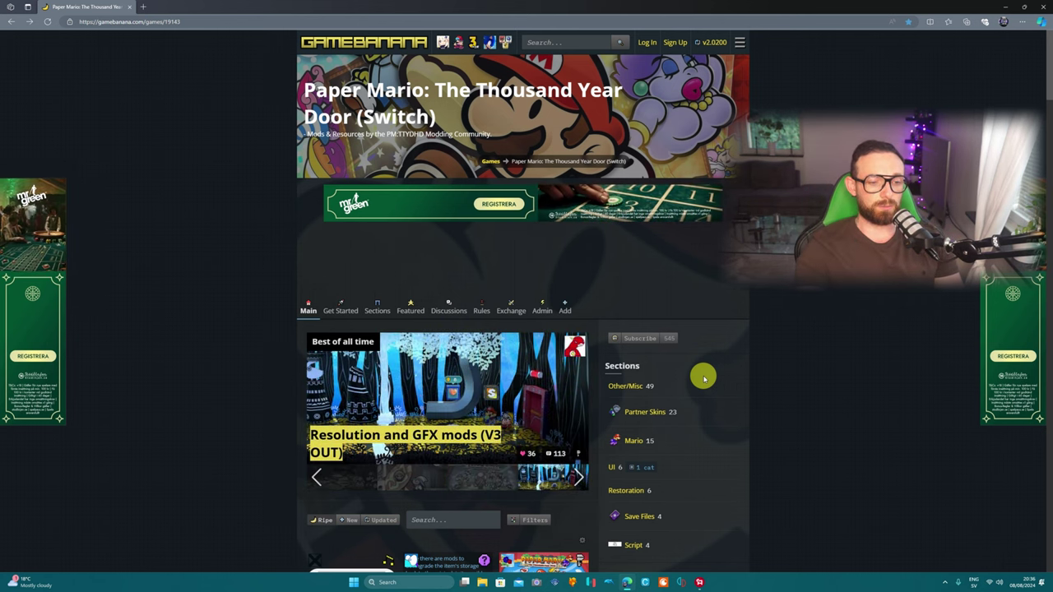
{"action": "scroll", "coordinate": [691, 372], "scroll_direction": "down", "scroll_amount": 3}
{"action": "scroll", "coordinate": [671, 362], "scroll_direction": "down", "scroll_amount": 5}
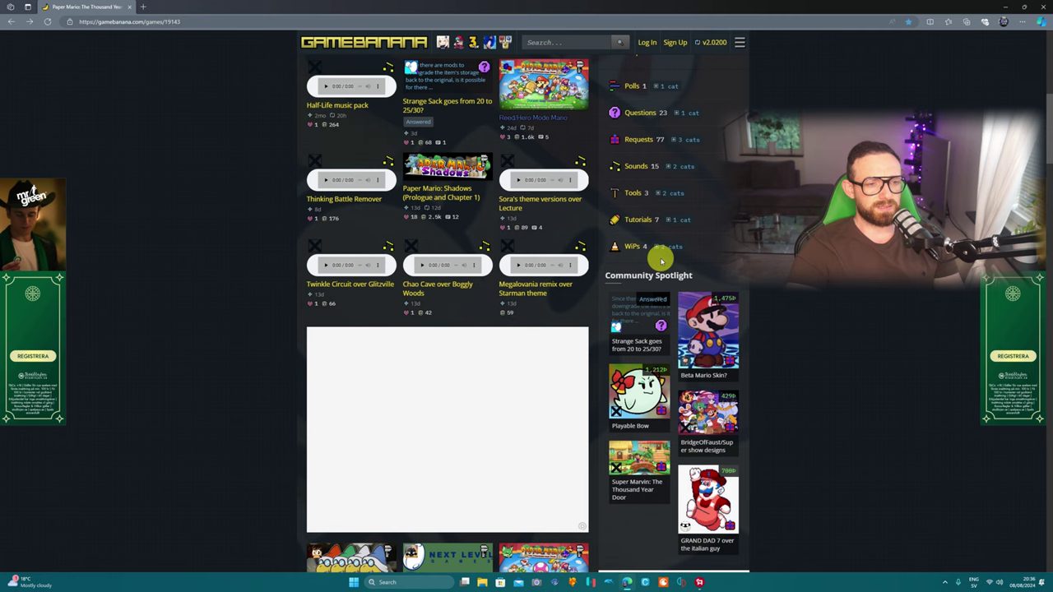
{"action": "scroll", "coordinate": [518, 189], "scroll_direction": "down", "scroll_amount": 4}
{"action": "scroll", "coordinate": [564, 183], "scroll_direction": "up", "scroll_amount": 5}
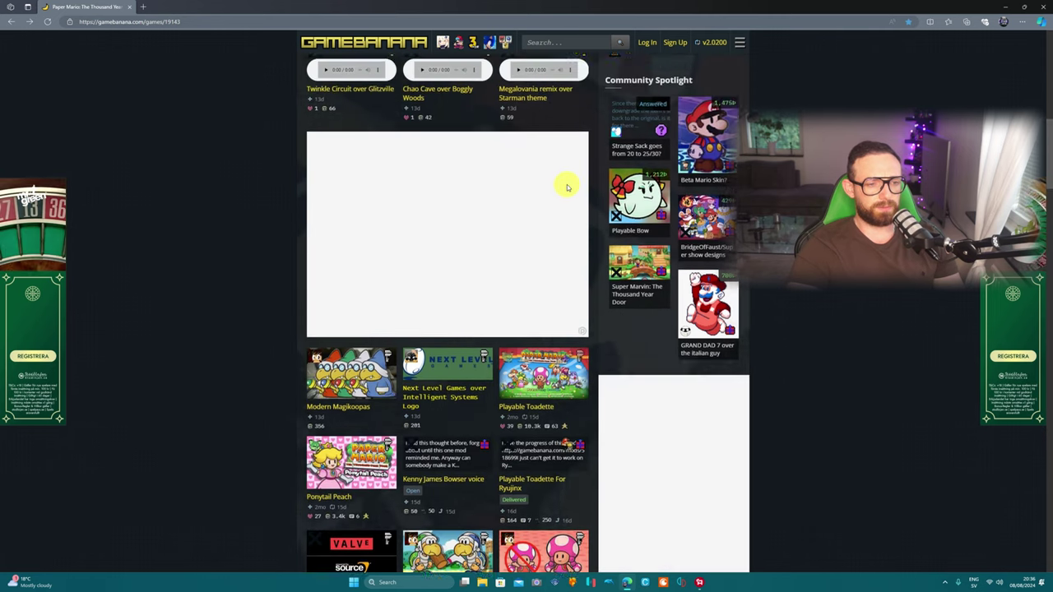
{"action": "scroll", "coordinate": [567, 177], "scroll_direction": "down", "scroll_amount": 3}
{"action": "scroll", "coordinate": [556, 212], "scroll_direction": "down", "scroll_amount": 1}
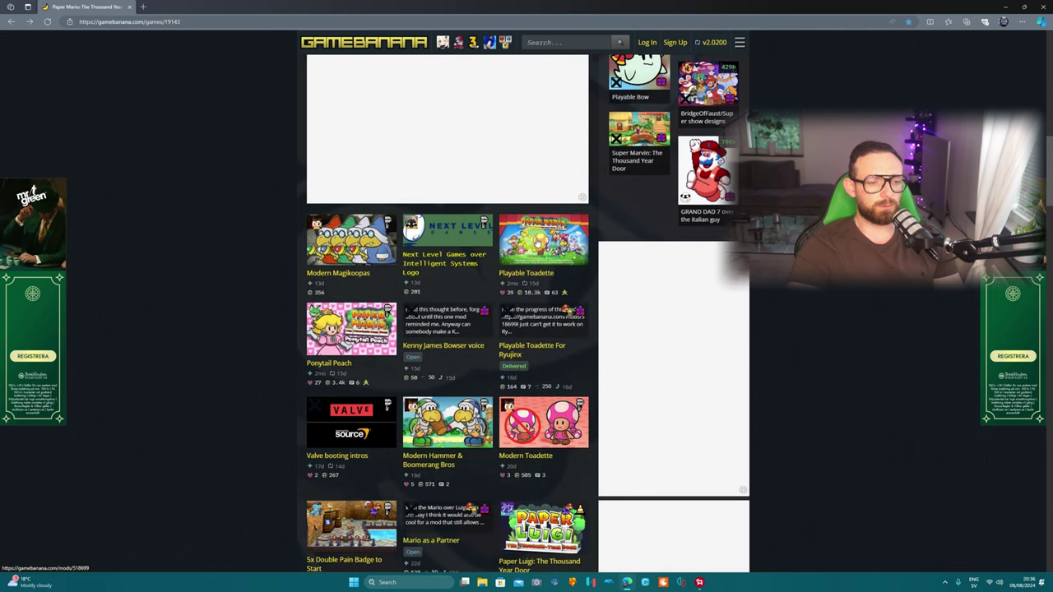
Open Playable Toadette and review its files toadette_over_mario_7ab01.zip and voice_files_for_music_mods.zip
{"action": "left_click", "coordinate": [536, 238]}
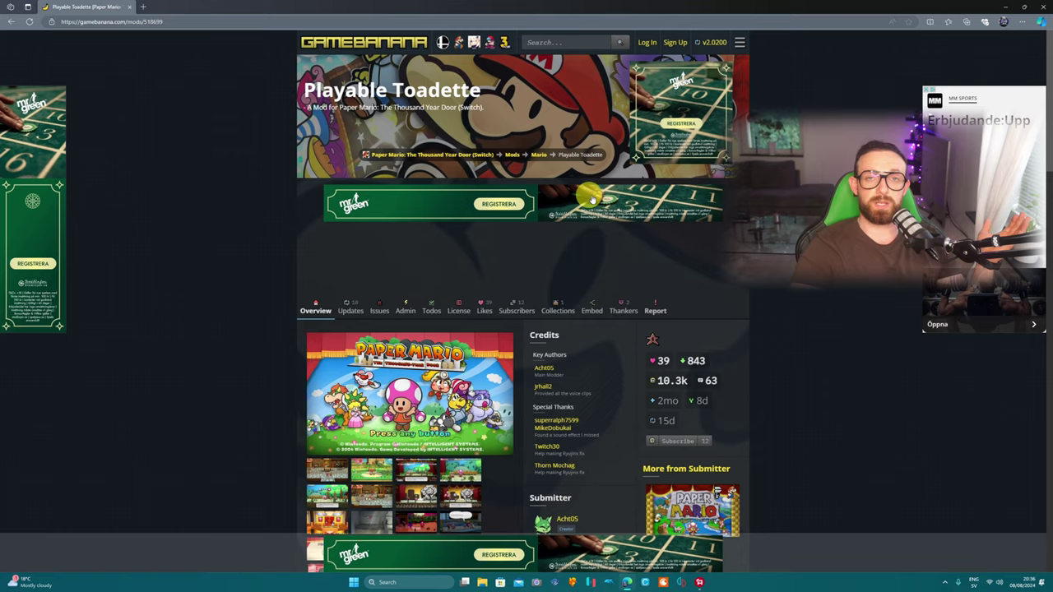
{"action": "scroll", "coordinate": [460, 191], "scroll_direction": "down", "scroll_amount": 5}
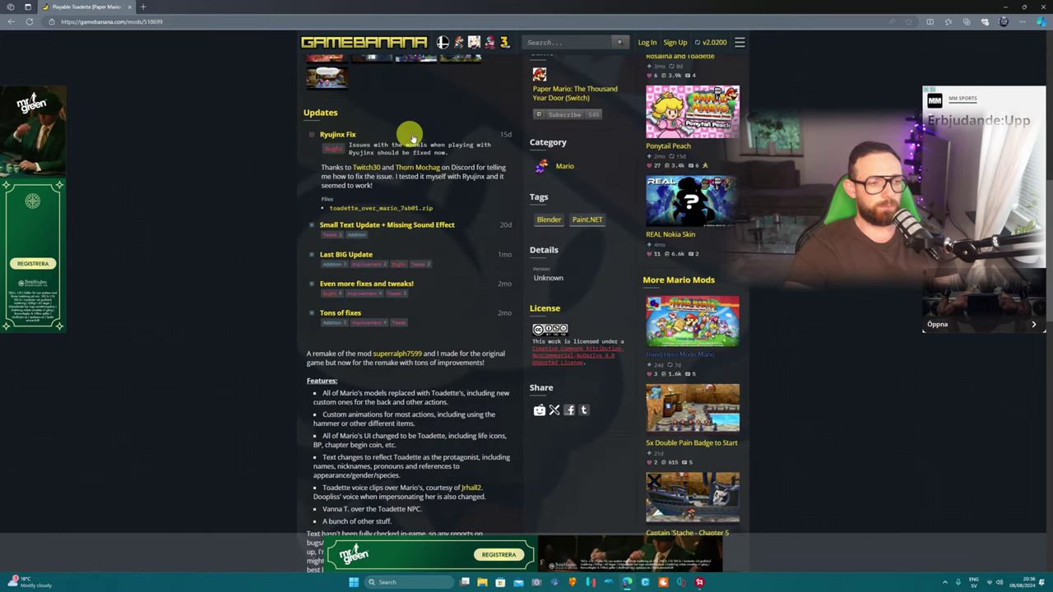
{"action": "scroll", "coordinate": [412, 136], "scroll_direction": "up", "scroll_amount": 5}
{"action": "scroll", "coordinate": [411, 244], "scroll_direction": "down", "scroll_amount": 6}
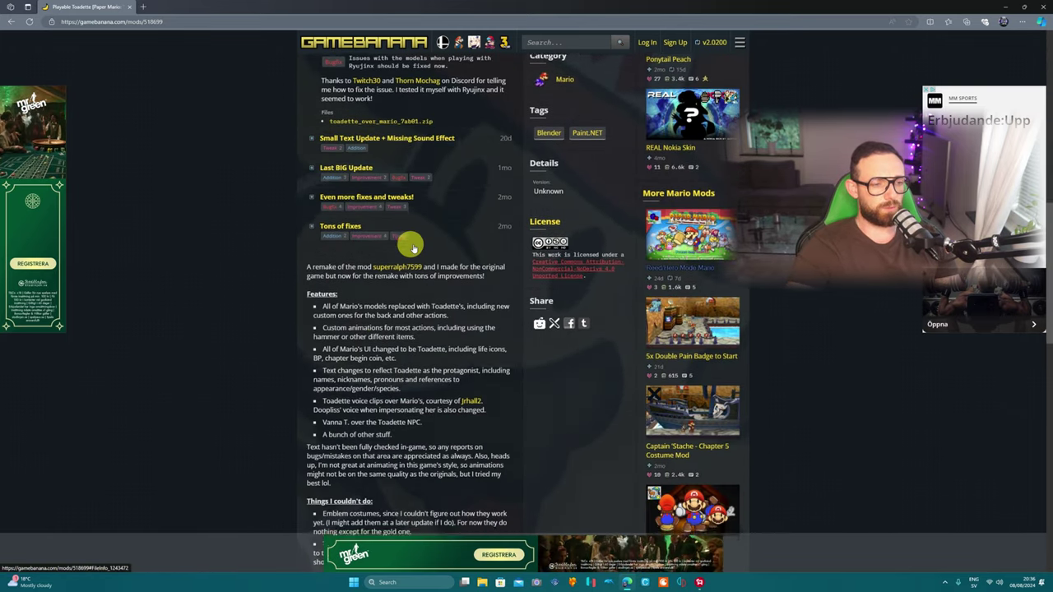
{"action": "scroll", "coordinate": [412, 244], "scroll_direction": "down", "scroll_amount": 10}
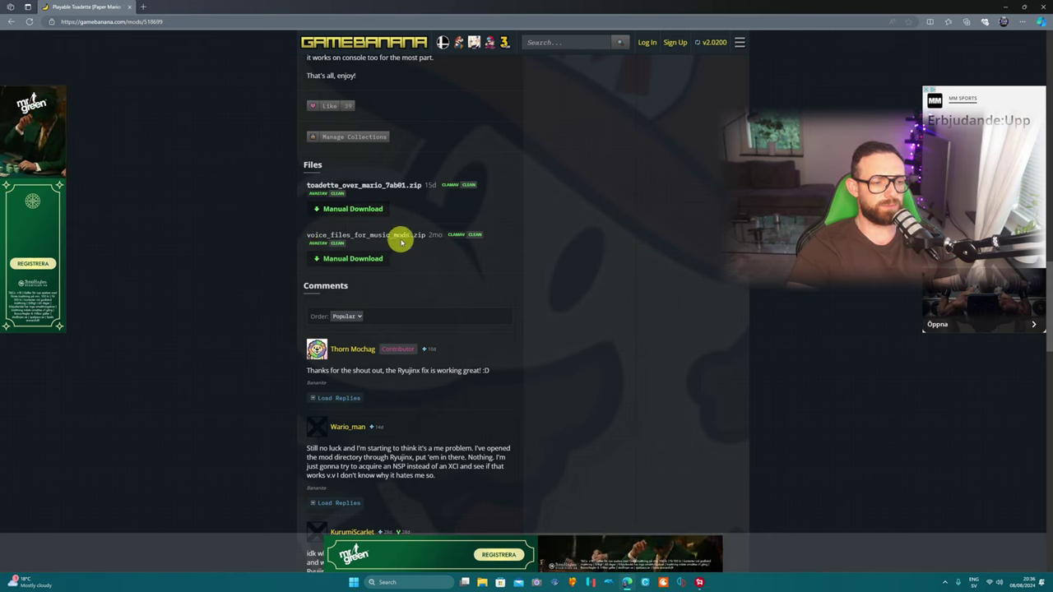
Return to the mod list and check the FPS Mods (Updated) download files
{"action": "left_click", "coordinate": [9, 23]}
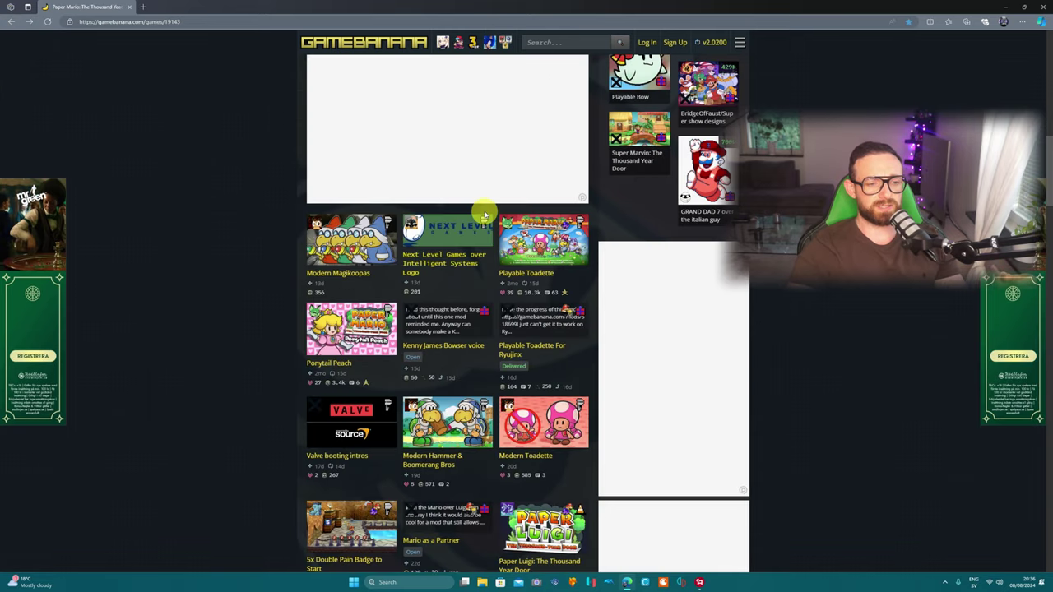
{"action": "scroll", "coordinate": [485, 215], "scroll_direction": "down", "scroll_amount": 5}
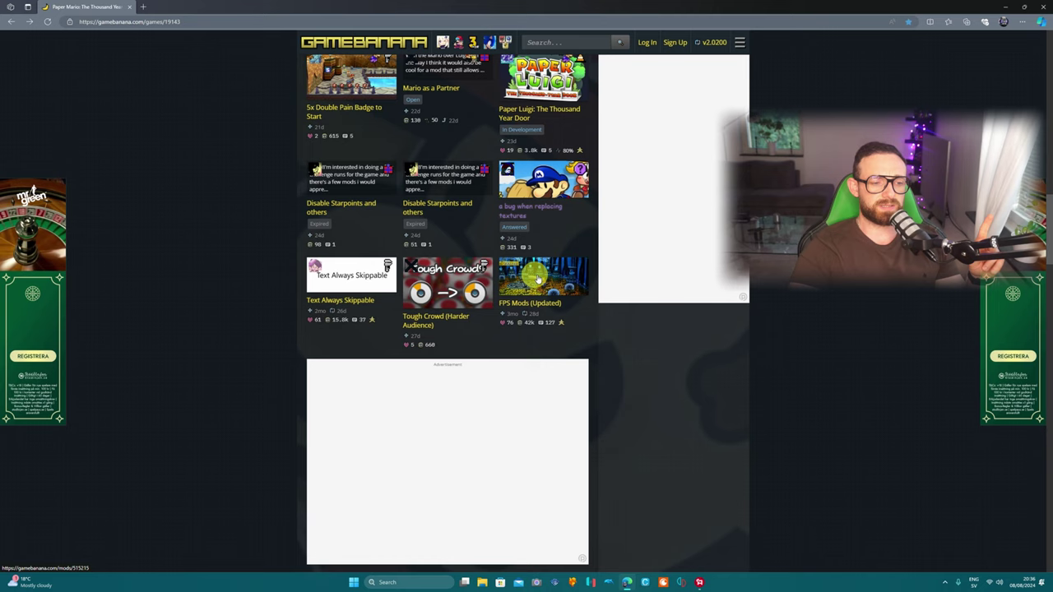
{"action": "left_click", "coordinate": [537, 278]}
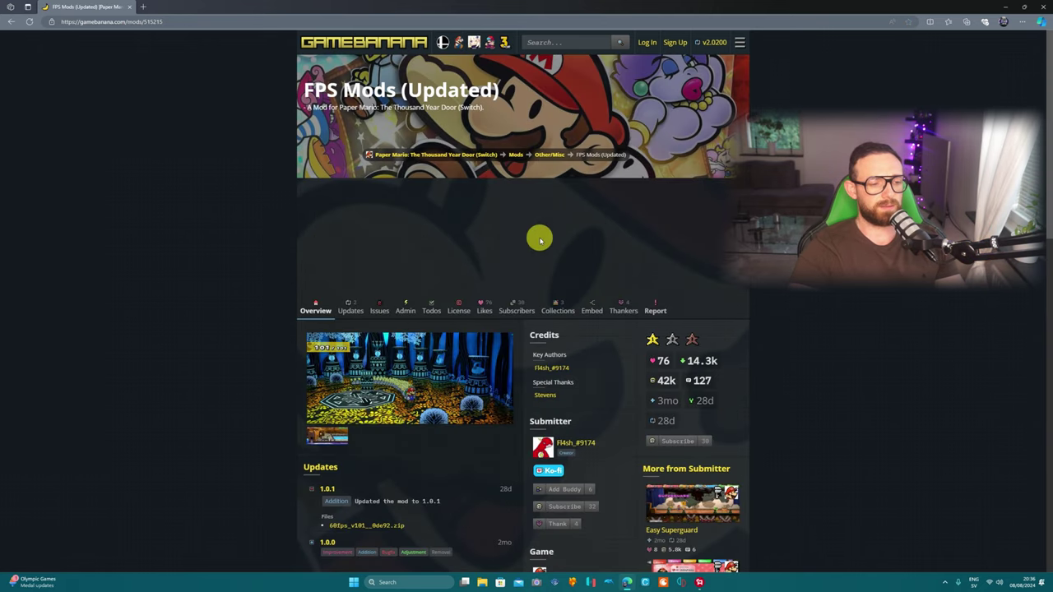
{"action": "scroll", "coordinate": [461, 312], "scroll_direction": "down", "scroll_amount": 2}
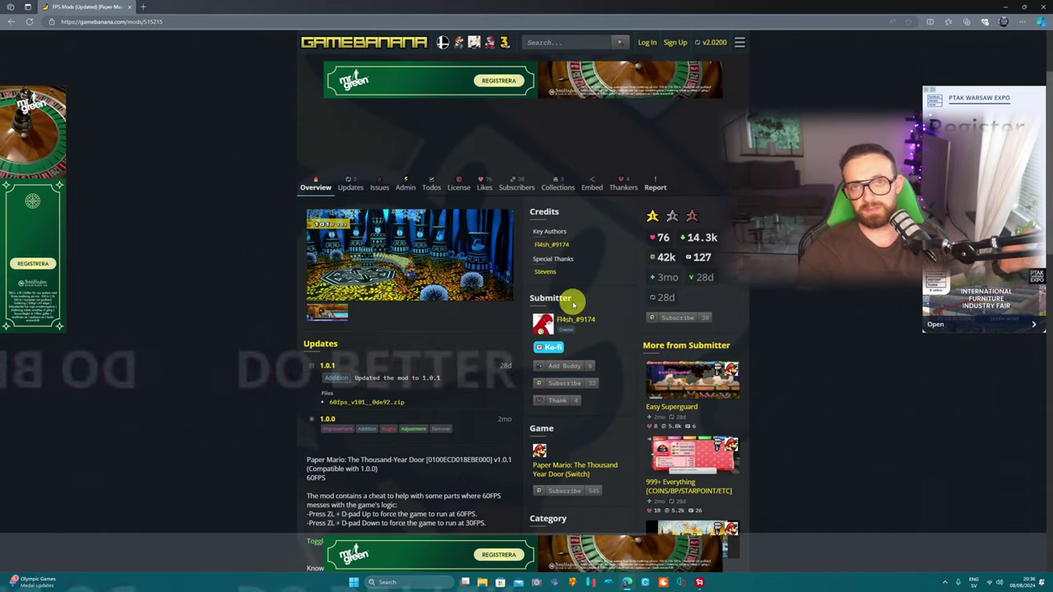
{"action": "scroll", "coordinate": [372, 297], "scroll_direction": "down", "scroll_amount": 3}
{"action": "scroll", "coordinate": [371, 297], "scroll_direction": "down", "scroll_amount": 5}
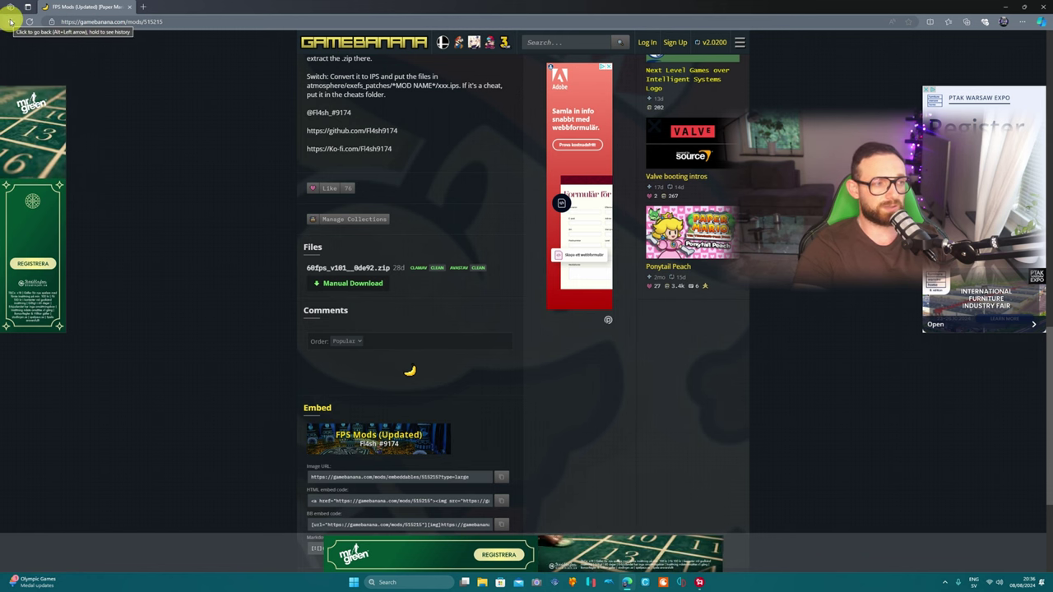
Check the Faster Text Speed mod's download files, then return to the mod list
{"action": "left_click", "coordinate": [10, 20]}
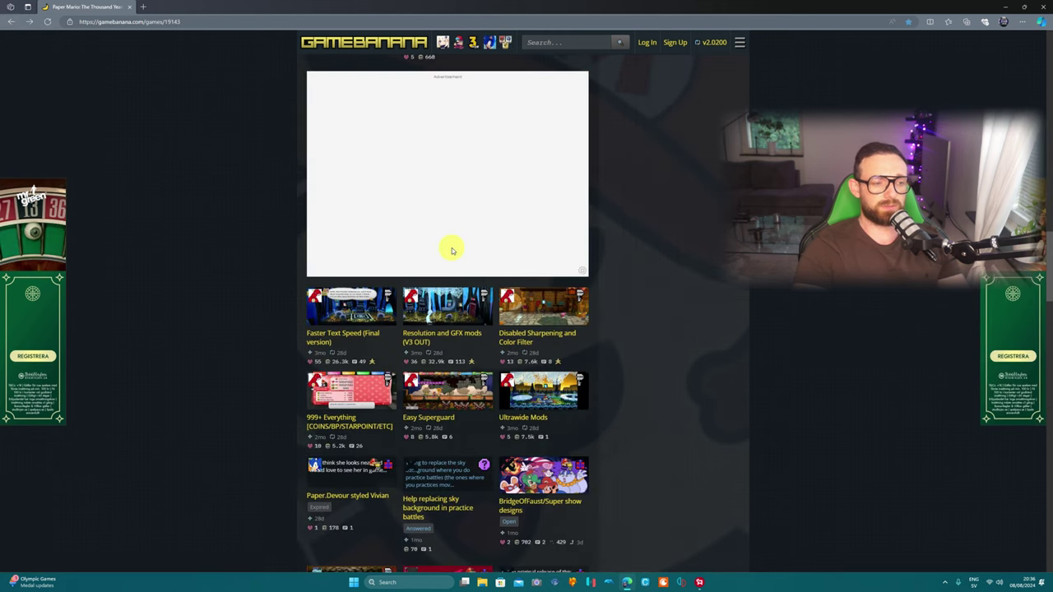
{"action": "left_click", "coordinate": [338, 317]}
{"action": "scroll", "coordinate": [448, 255], "scroll_direction": "down", "scroll_amount": 3}
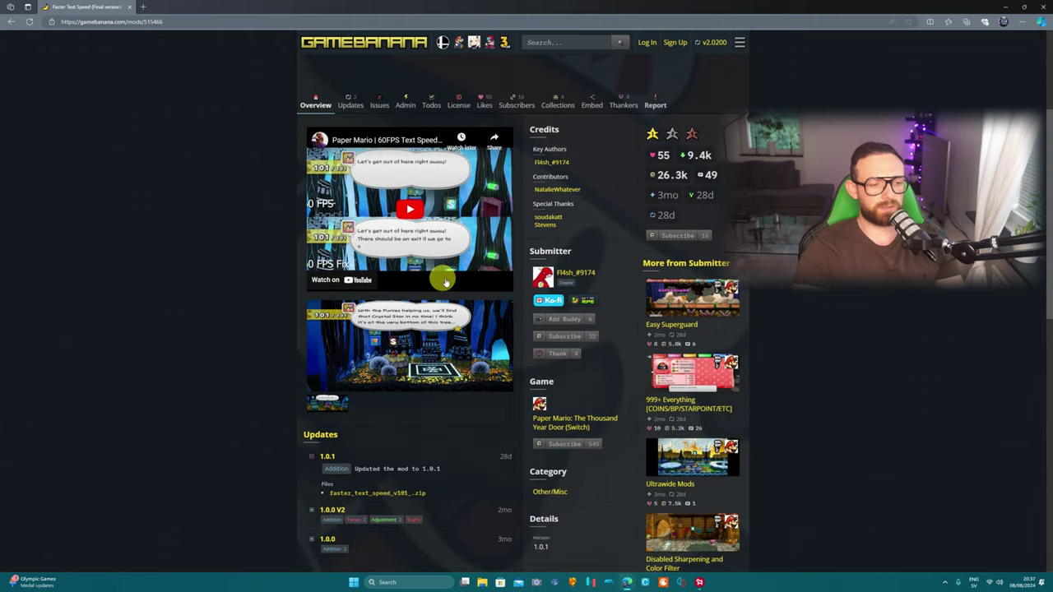
{"action": "scroll", "coordinate": [443, 281], "scroll_direction": "down", "scroll_amount": 3}
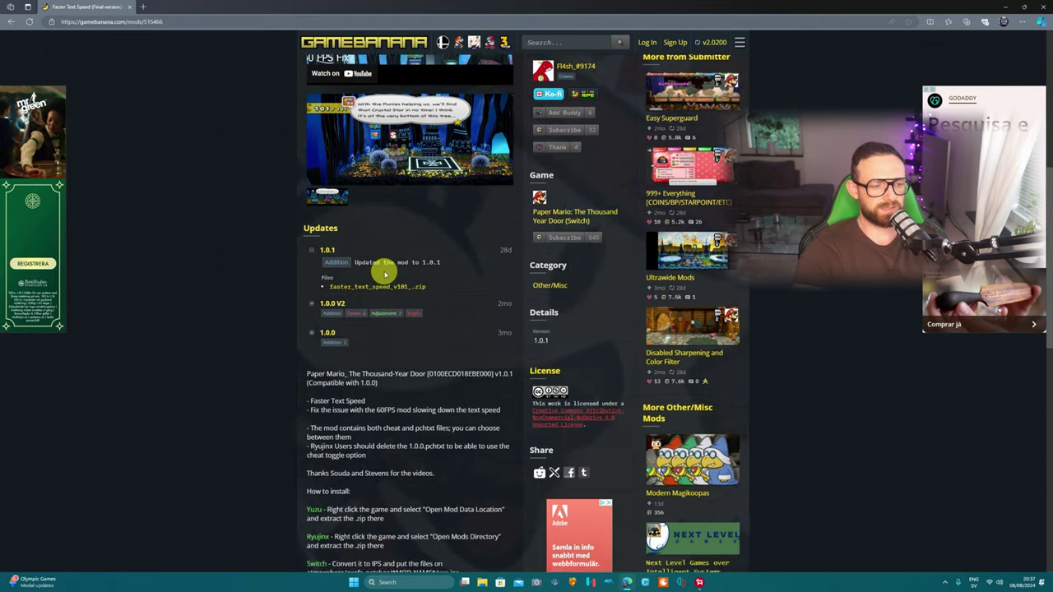
{"action": "scroll", "coordinate": [384, 274], "scroll_direction": "down", "scroll_amount": 6}
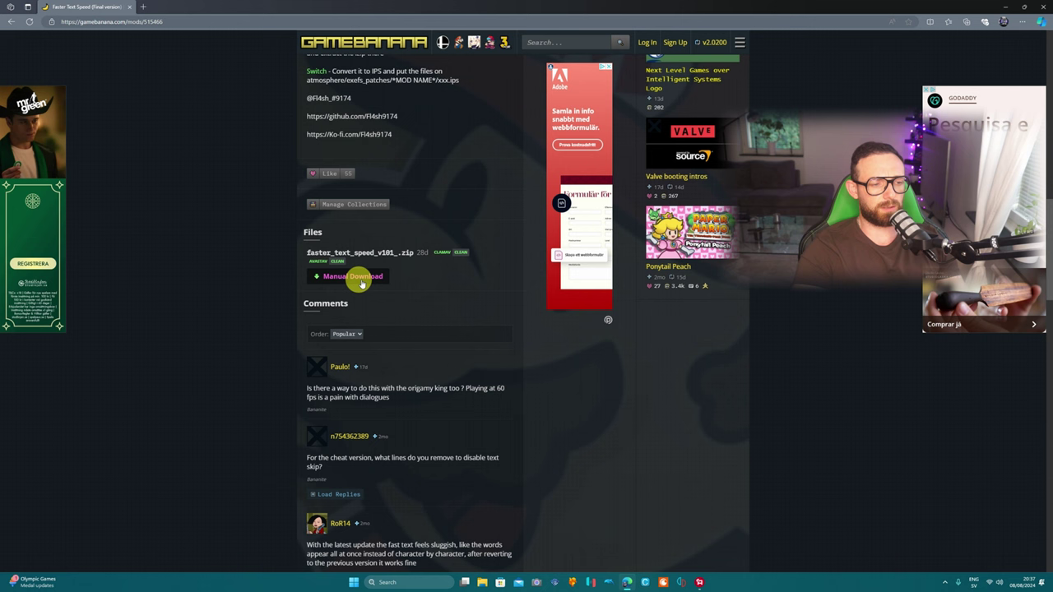
{"action": "key", "text": "alt+Left"}
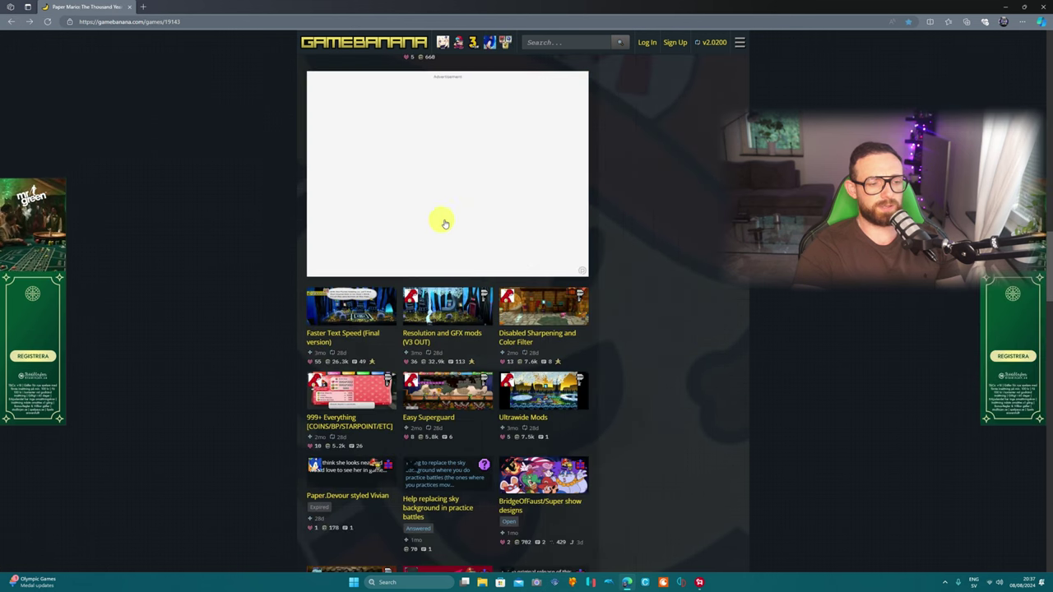
Review the Resolution and GFX mods (V3 OUT) files, 720p through 8K zips, then go back
{"action": "left_click", "coordinate": [438, 310]}
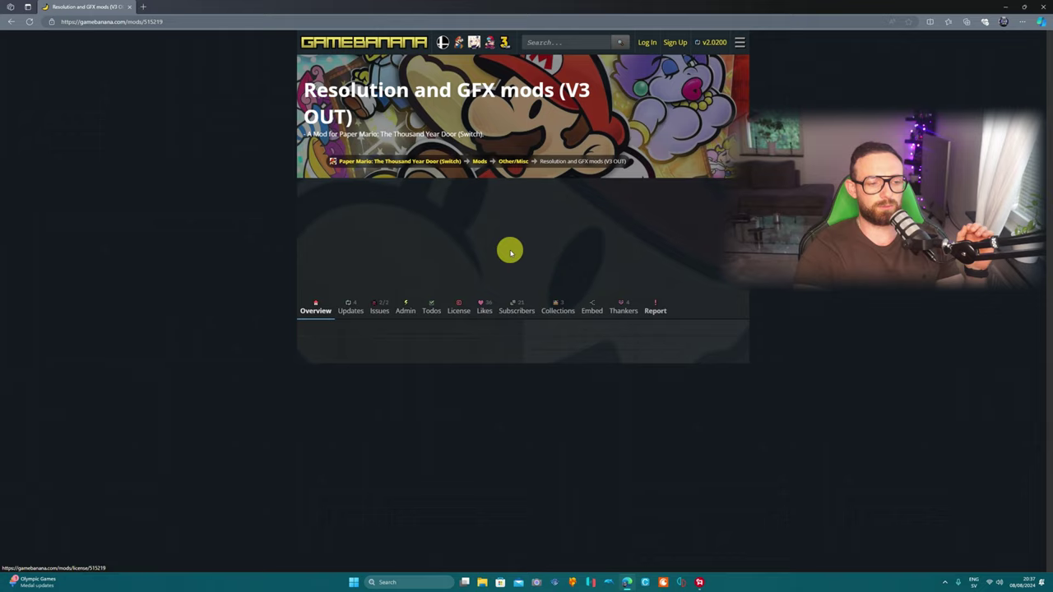
{"action": "scroll", "coordinate": [510, 251], "scroll_direction": "down", "scroll_amount": 15}
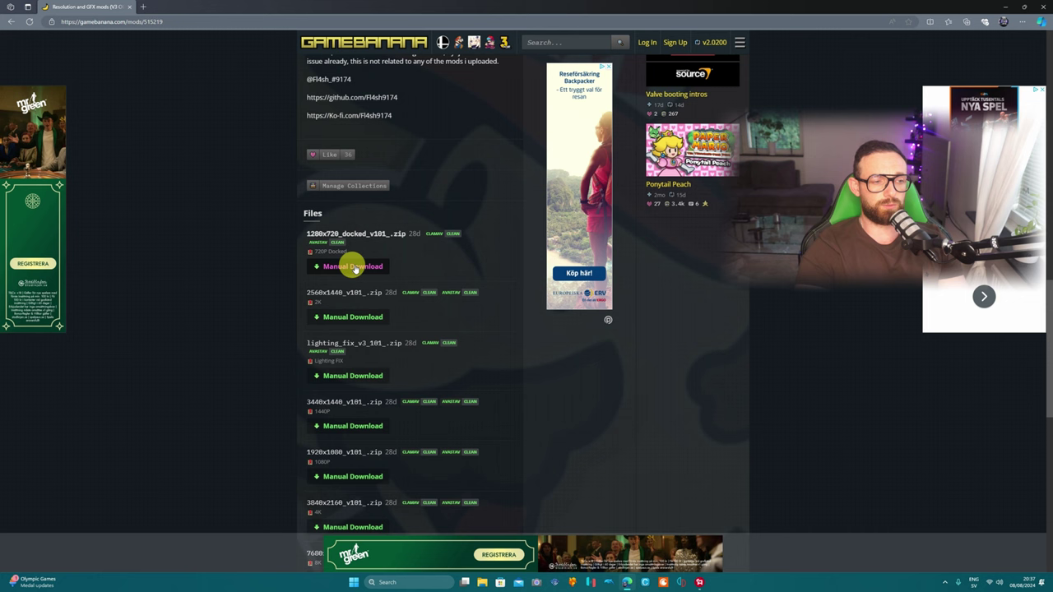
{"action": "scroll", "coordinate": [365, 317], "scroll_direction": "down", "scroll_amount": 2}
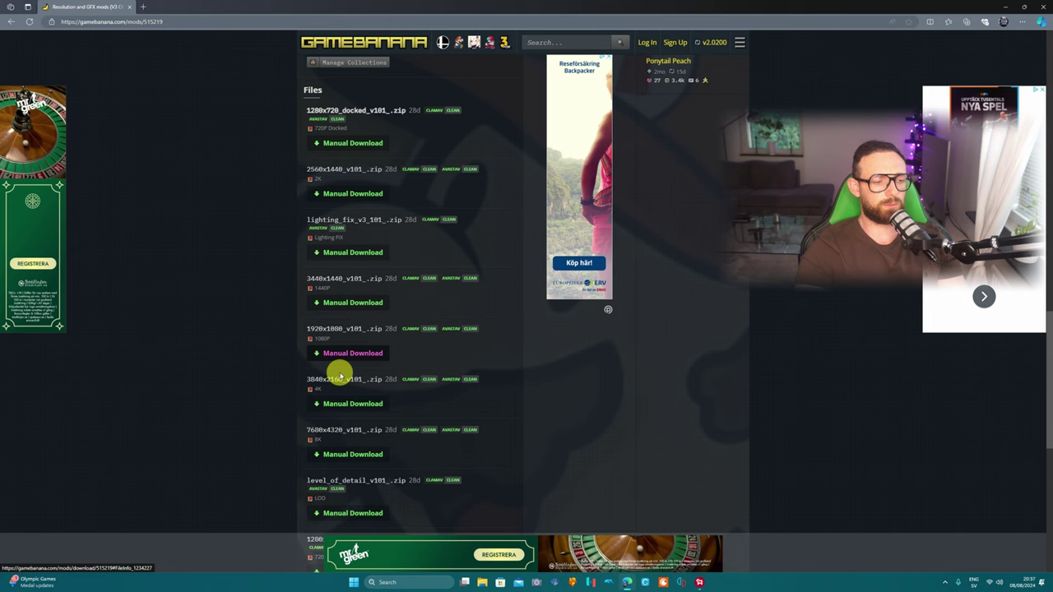
{"action": "scroll", "coordinate": [344, 374], "scroll_direction": "down", "scroll_amount": 2}
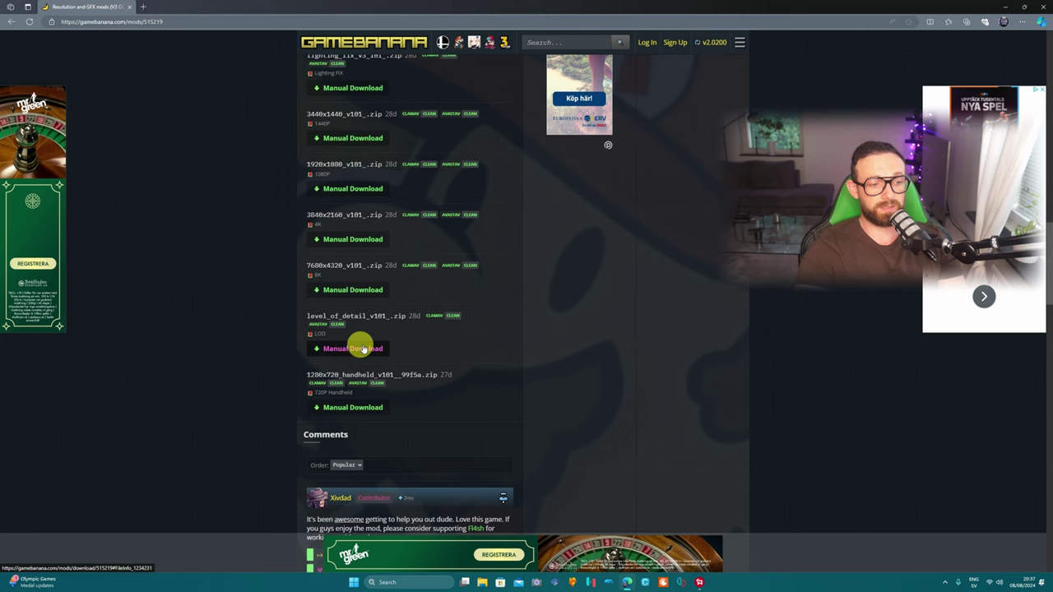
{"action": "left_click", "coordinate": [10, 21]}
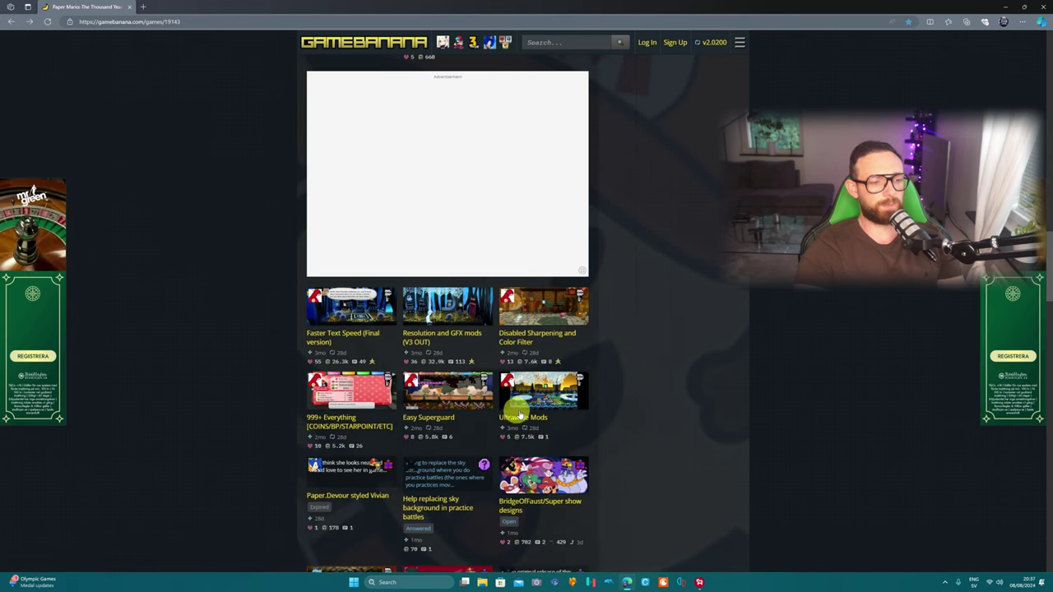
Check the seven mod folders in the desktop's Papper Mario Mods folder, then relaunch Ryujinx
{"action": "key", "text": "super+d"}
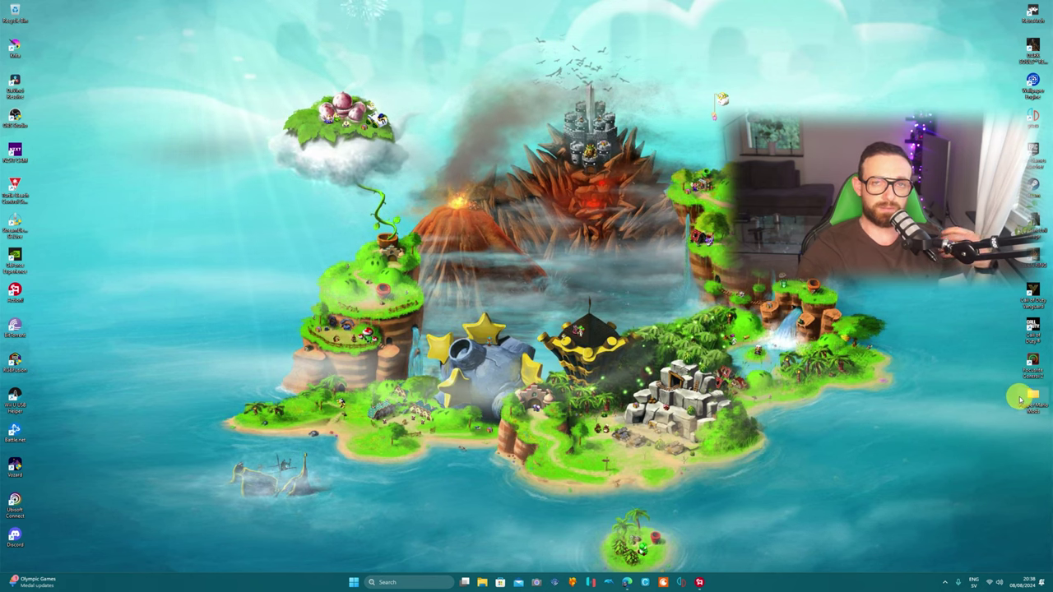
{"action": "double_click", "coordinate": [1029, 398]}
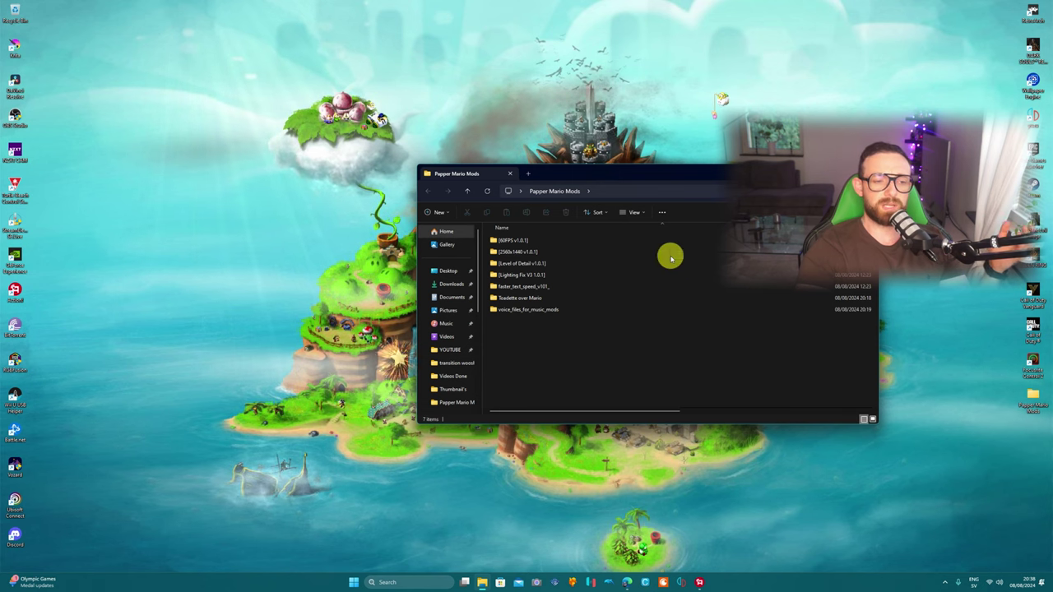
{"action": "key", "text": "ctrl+w"}
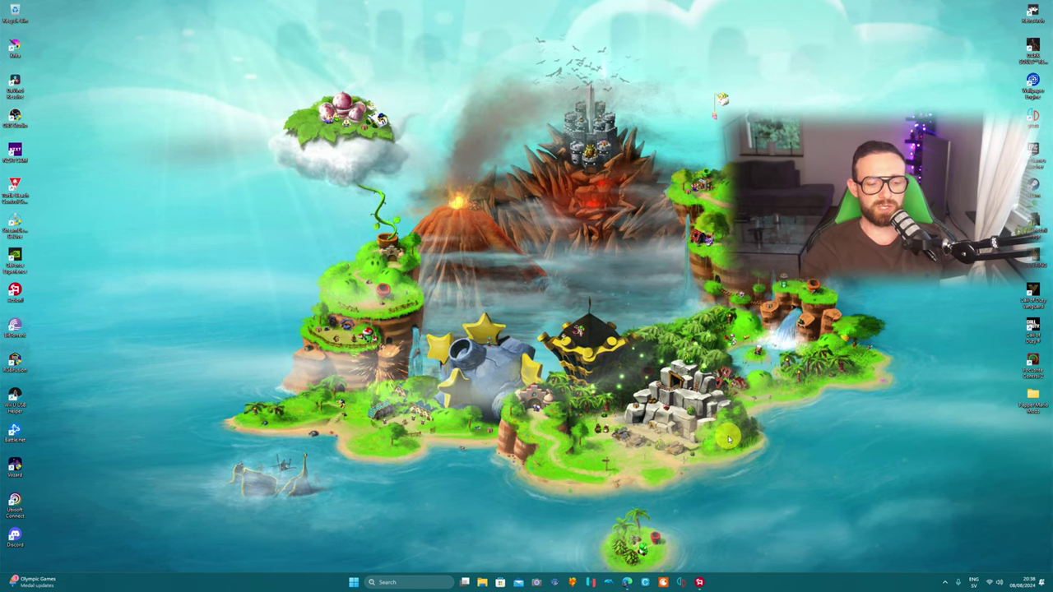
{"action": "left_click", "coordinate": [589, 583]}
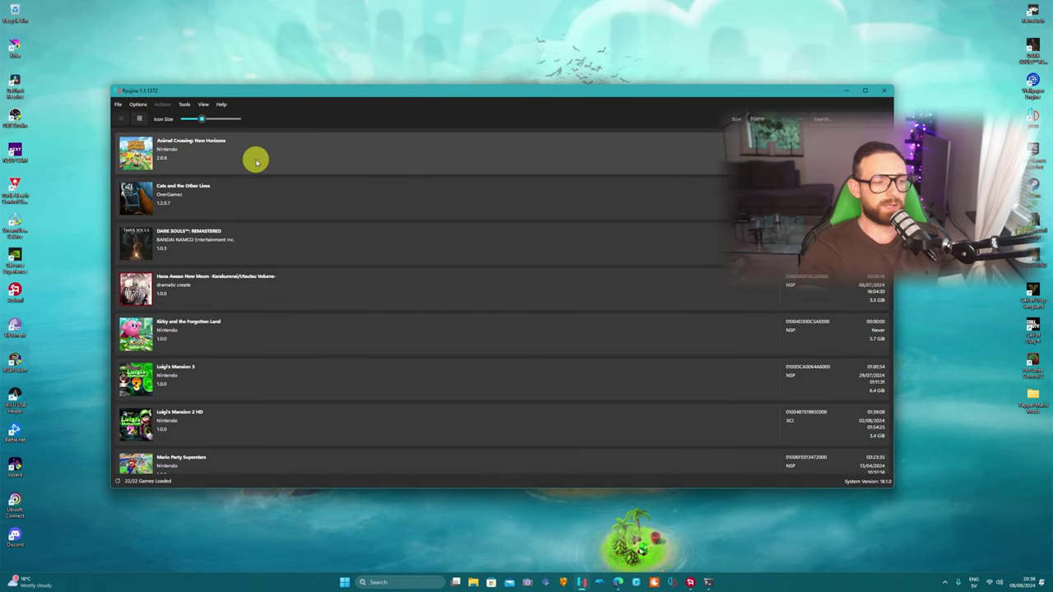
{"action": "scroll", "coordinate": [256, 162], "scroll_direction": "down", "scroll_amount": 4}
{"action": "scroll", "coordinate": [272, 327], "scroll_direction": "down", "scroll_amount": 2}
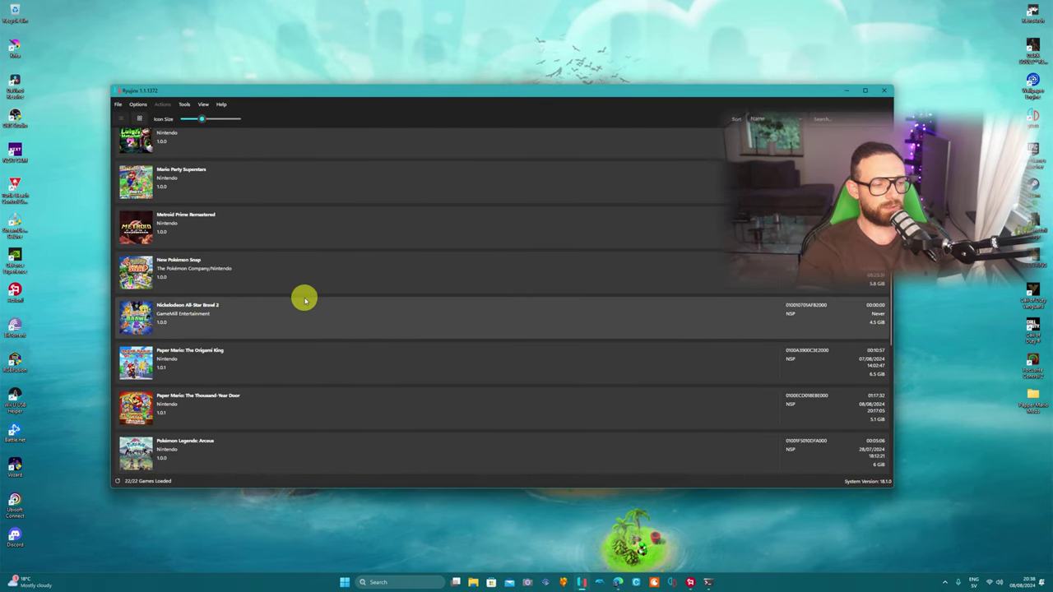
{"action": "scroll", "coordinate": [296, 296], "scroll_direction": "down", "scroll_amount": 2}
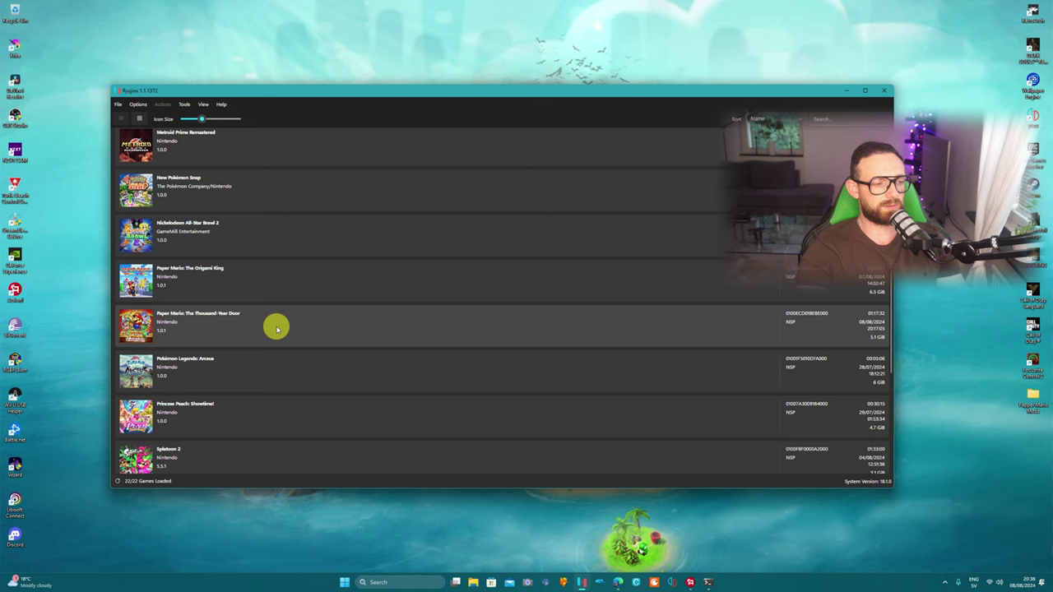
{"action": "right_click", "coordinate": [276, 327]}
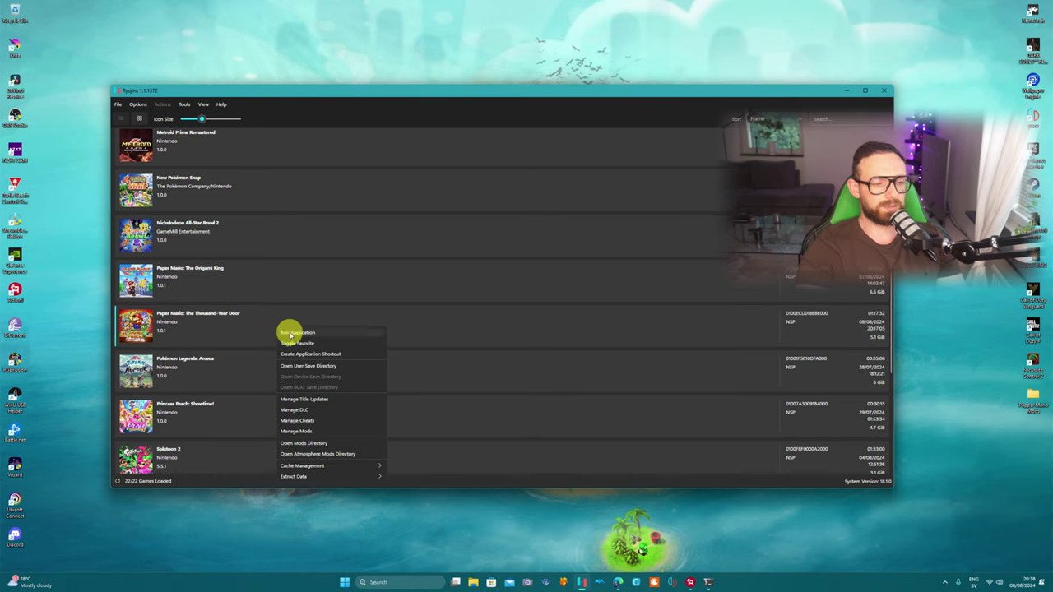
{"action": "left_click", "coordinate": [310, 431]}
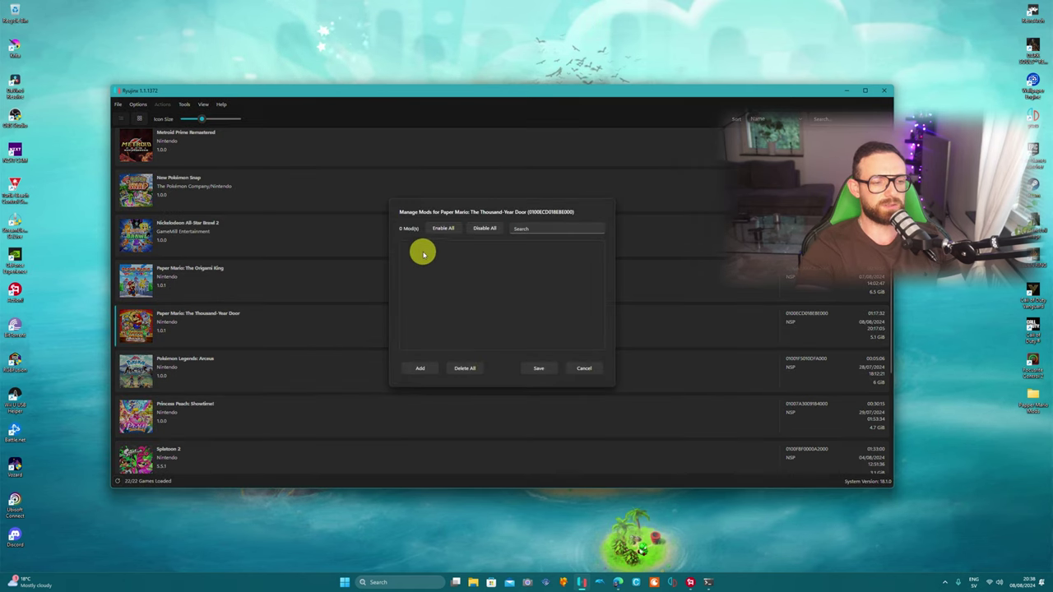
{"action": "left_click", "coordinate": [421, 370]}
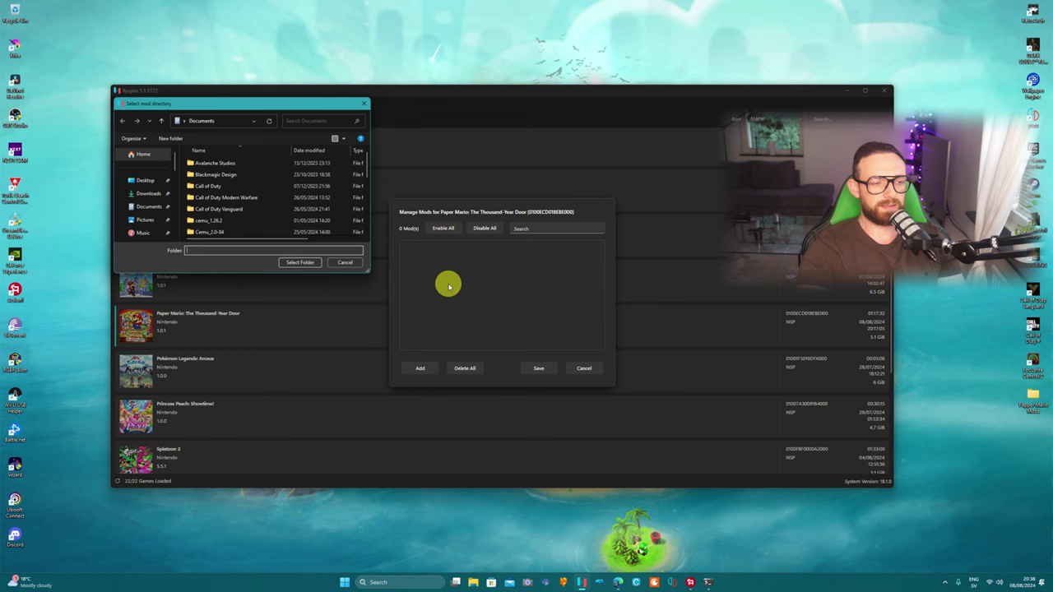
{"action": "left_click", "coordinate": [343, 264]}
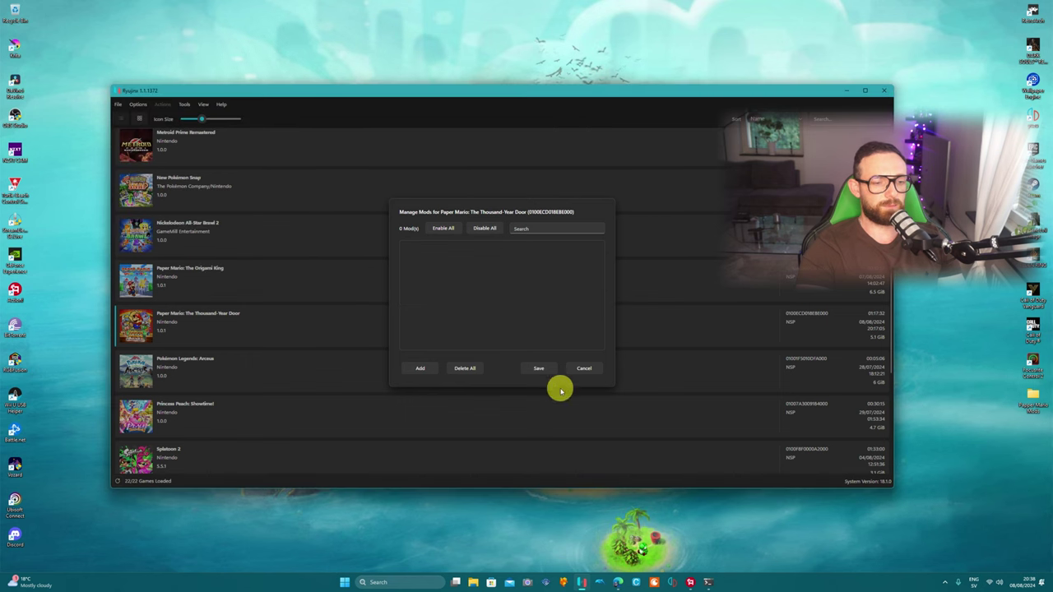
{"action": "left_click", "coordinate": [587, 371]}
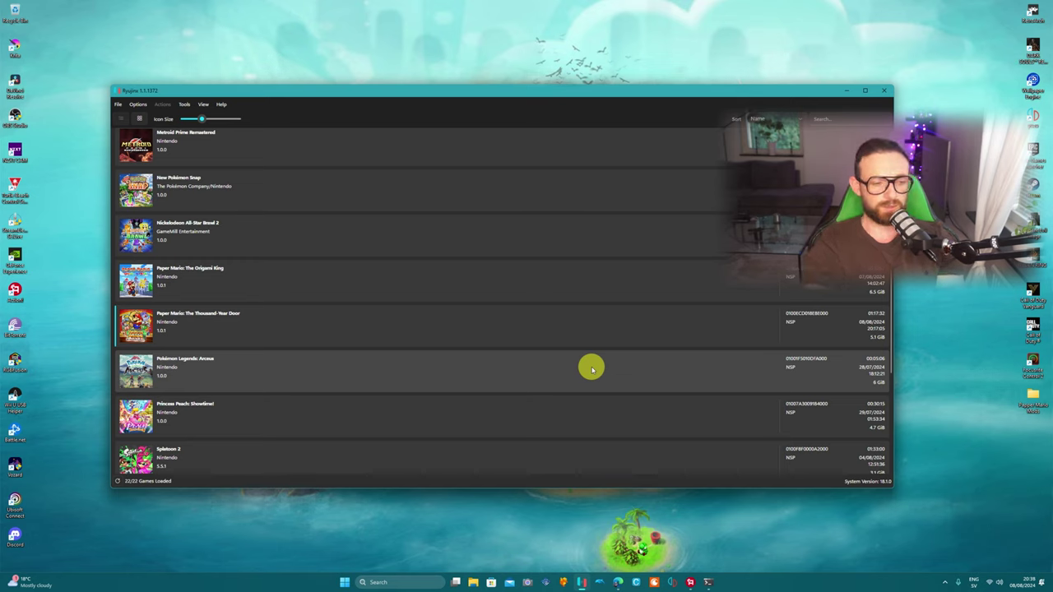
Open Paper Mario's empty mods directory from its Ryujinx right-click menu
{"action": "right_click", "coordinate": [276, 332]}
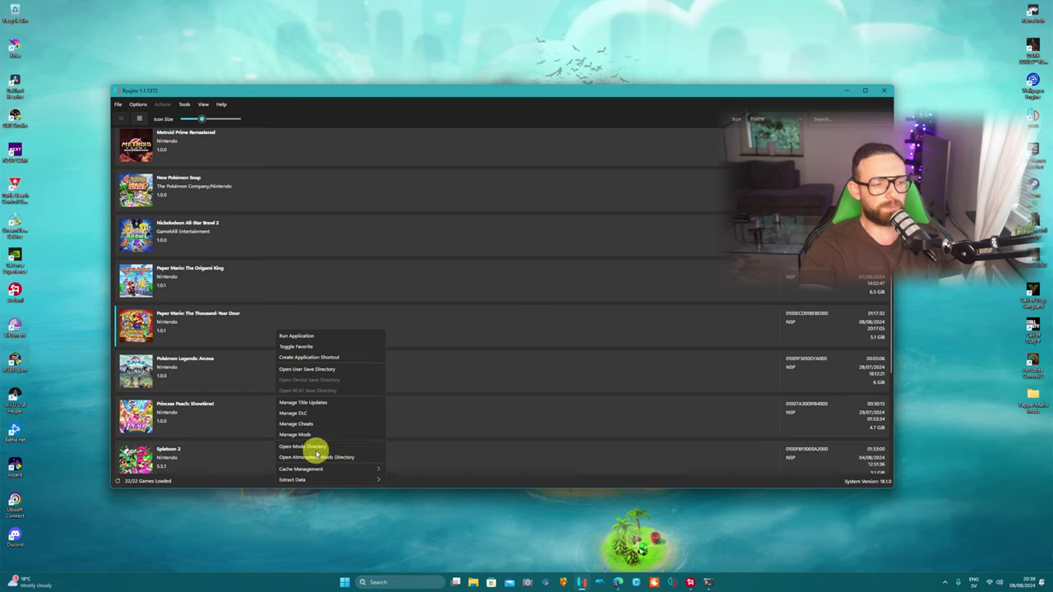
{"action": "left_click", "coordinate": [316, 449]}
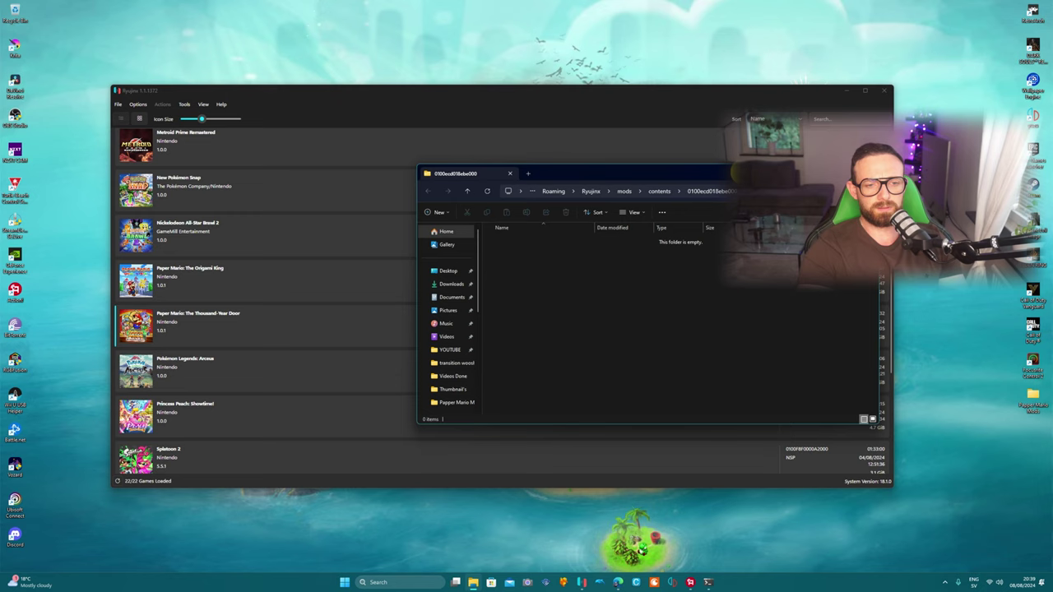
{"action": "mouse_move", "coordinate": [735, 171]}
{"action": "left_mouse_down"}
{"action": "mouse_move", "coordinate": [458, 134]}
{"action": "mouse_move", "coordinate": [367, 82]}
{"action": "left_mouse_up"}
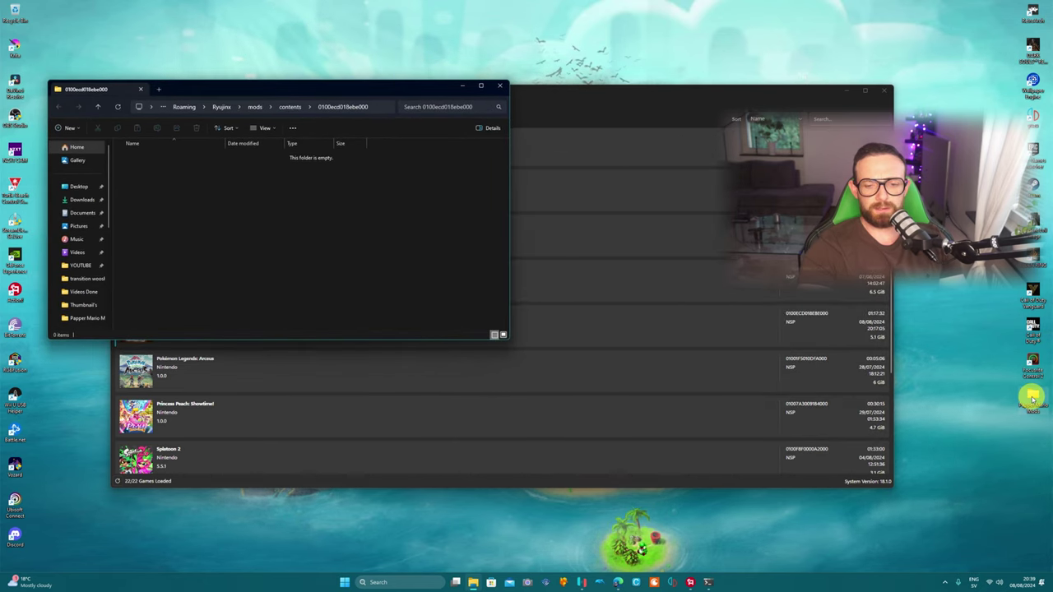
Drag all seven folders from Papper Mario Mods into 0100ecd018ebe000 and close both windows
{"action": "double_click", "coordinate": [1032, 398]}
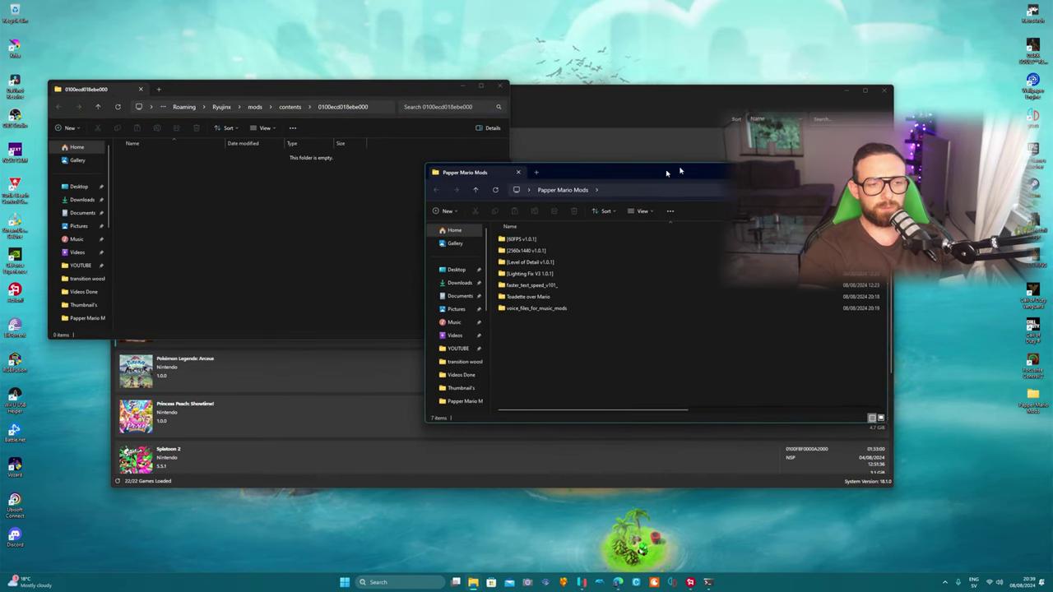
{"action": "mouse_move", "coordinate": [667, 173]}
{"action": "left_mouse_down"}
{"action": "mouse_move", "coordinate": [755, 93]}
{"action": "mouse_move", "coordinate": [776, 102]}
{"action": "left_mouse_up"}
{"action": "key", "text": "ctrl+a"}
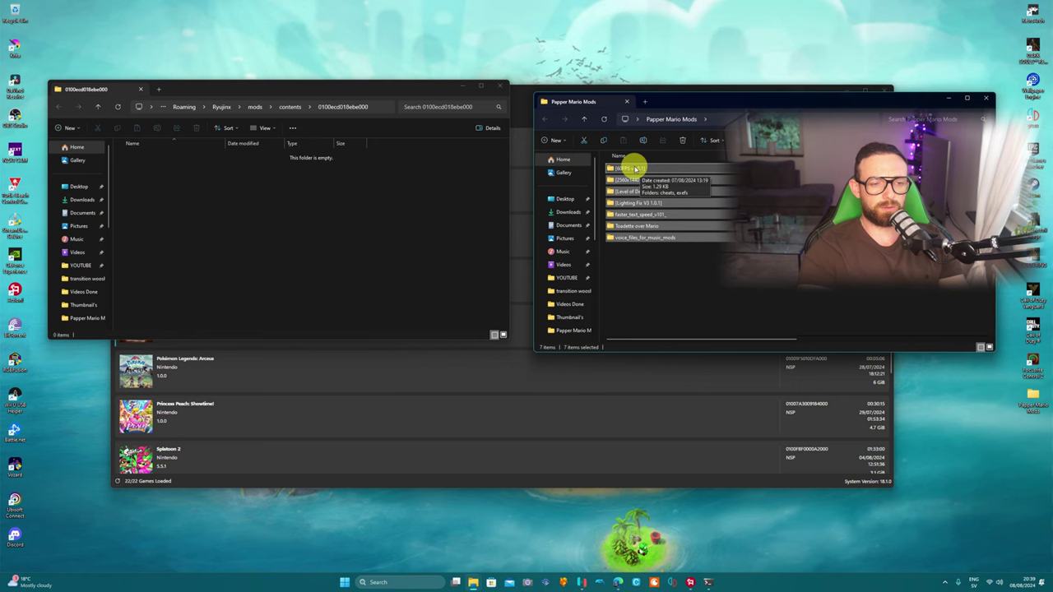
{"action": "mouse_move", "coordinate": [635, 168]}
{"action": "left_mouse_down"}
{"action": "mouse_move", "coordinate": [630, 153]}
{"action": "mouse_move", "coordinate": [318, 227]}
{"action": "mouse_move", "coordinate": [314, 239]}
{"action": "left_mouse_up"}
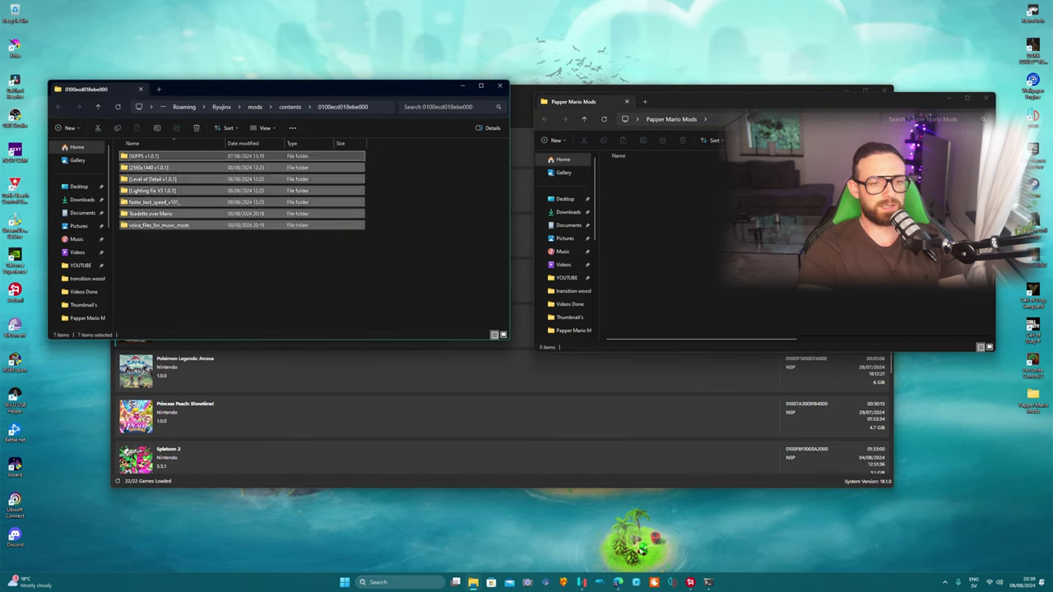
{"action": "left_click", "coordinate": [984, 98]}
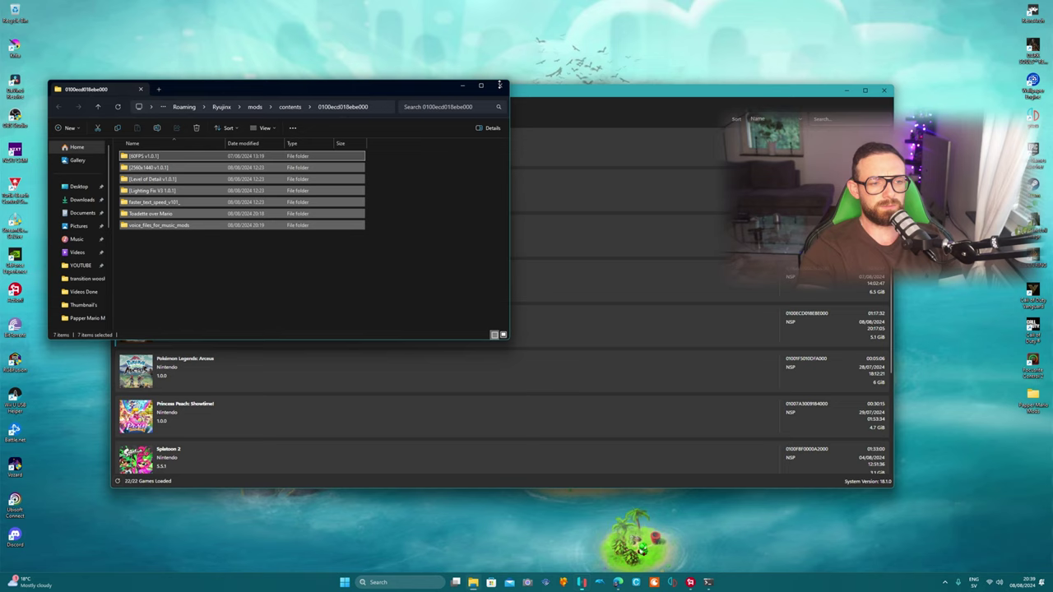
{"action": "left_click", "coordinate": [504, 86]}
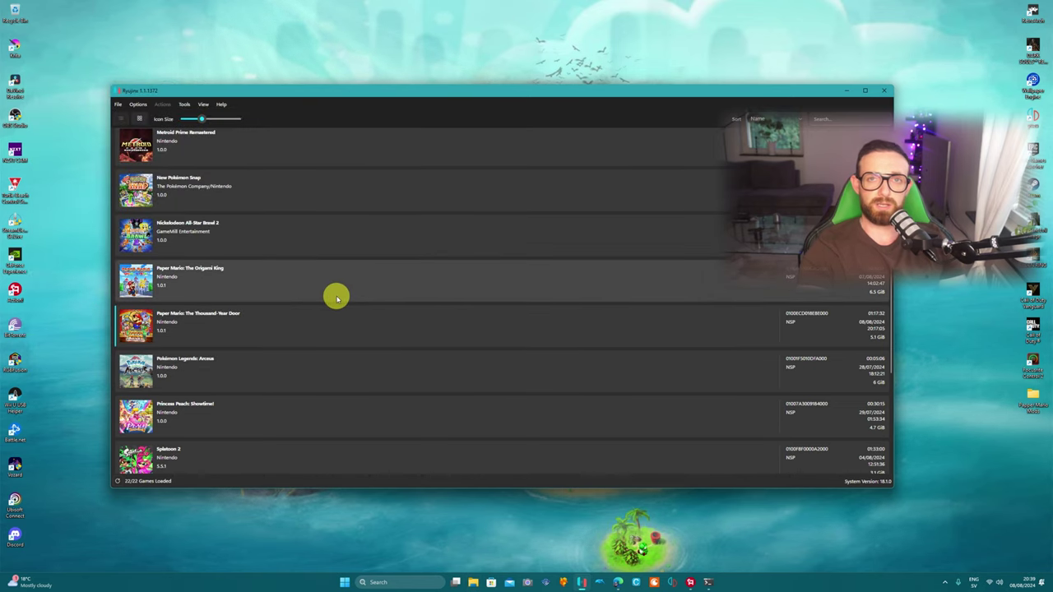
Launch Paper Mario: The Thousand-Year Door from the library and wait for the title screen
{"action": "scroll", "coordinate": [337, 274], "scroll_direction": "down", "scroll_amount": 1}
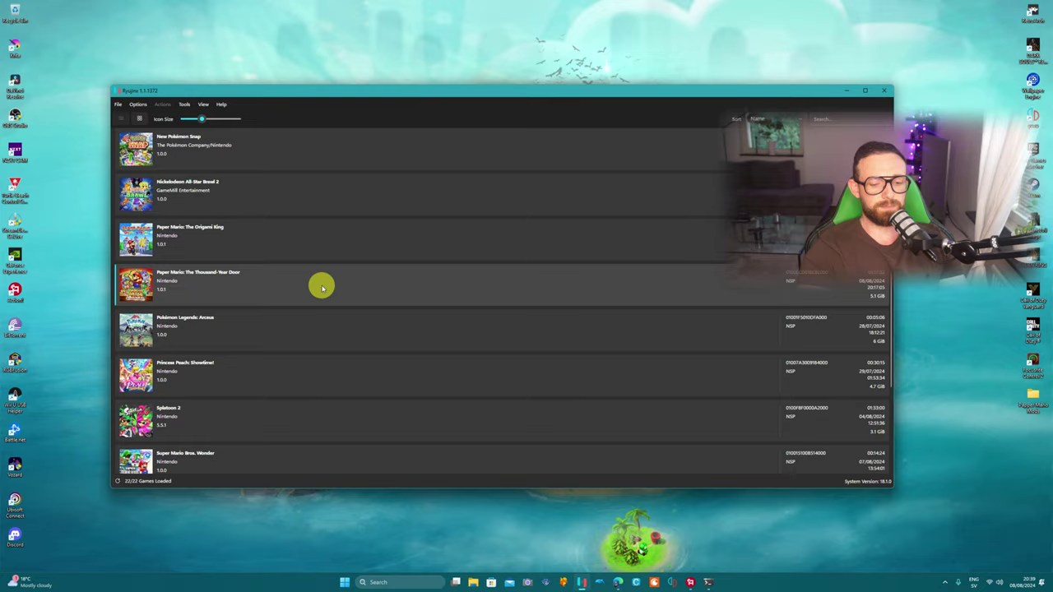
{"action": "double_click", "coordinate": [321, 287]}
{"action": "mouse_move", "coordinate": [556, 91]}
{"action": "left_mouse_down"}
{"action": "mouse_move", "coordinate": [496, 82]}
{"action": "mouse_move", "coordinate": [468, 62]}
{"action": "left_mouse_up"}
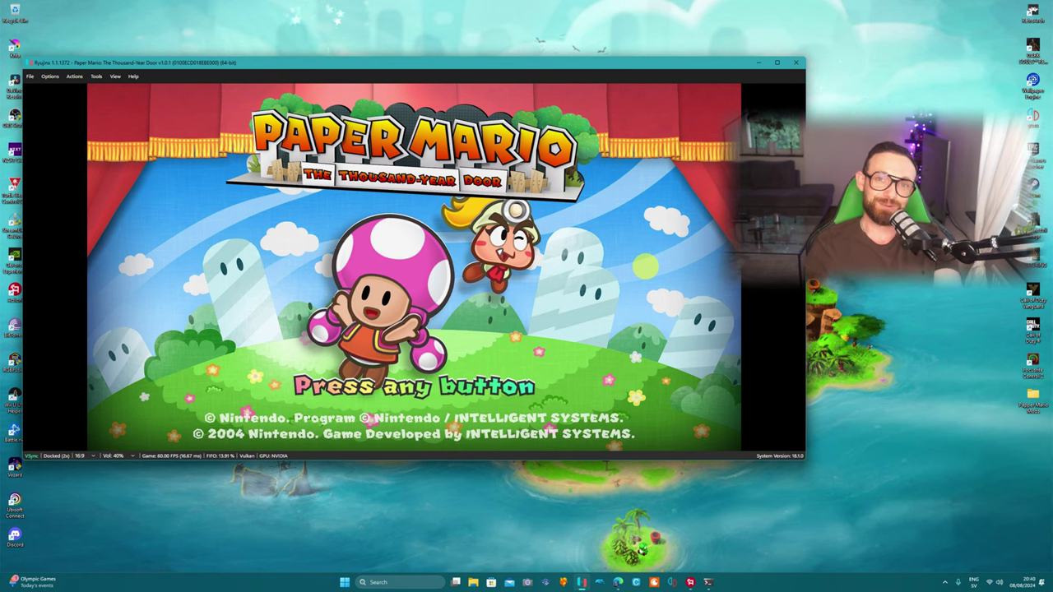
Start the game from save File 1 and play into a battle against two Goombas
{"action": "key", "text": "Return"}
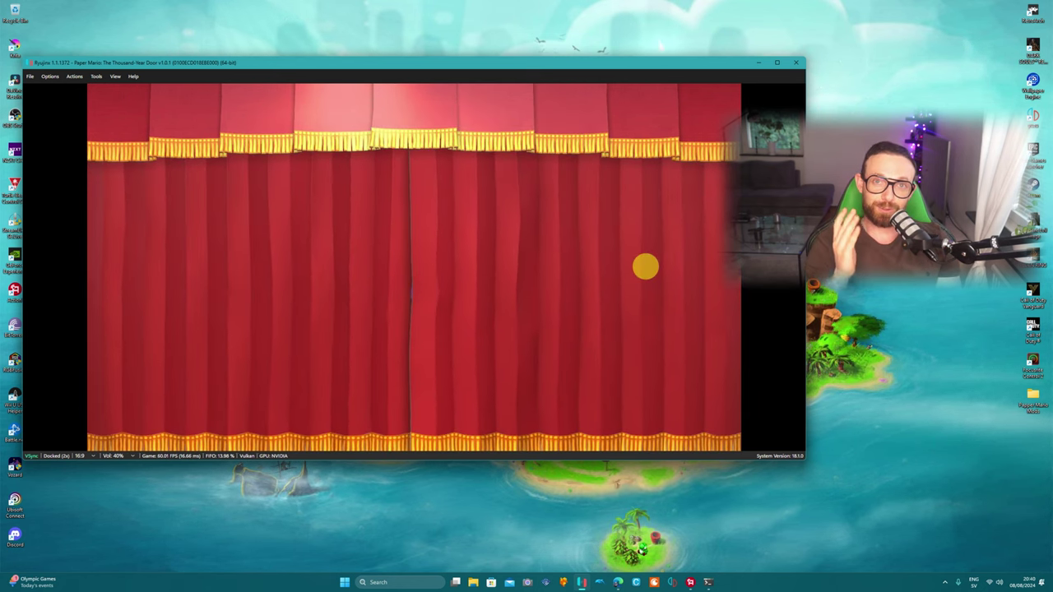
{"action": "key", "text": "Return"}
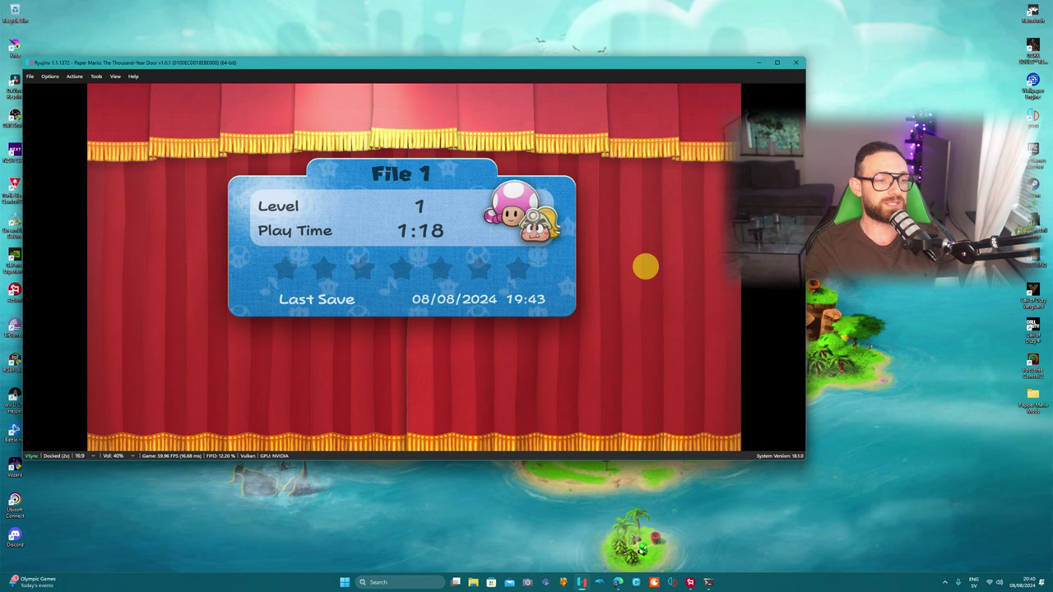
{"action": "key", "text": "Return"}
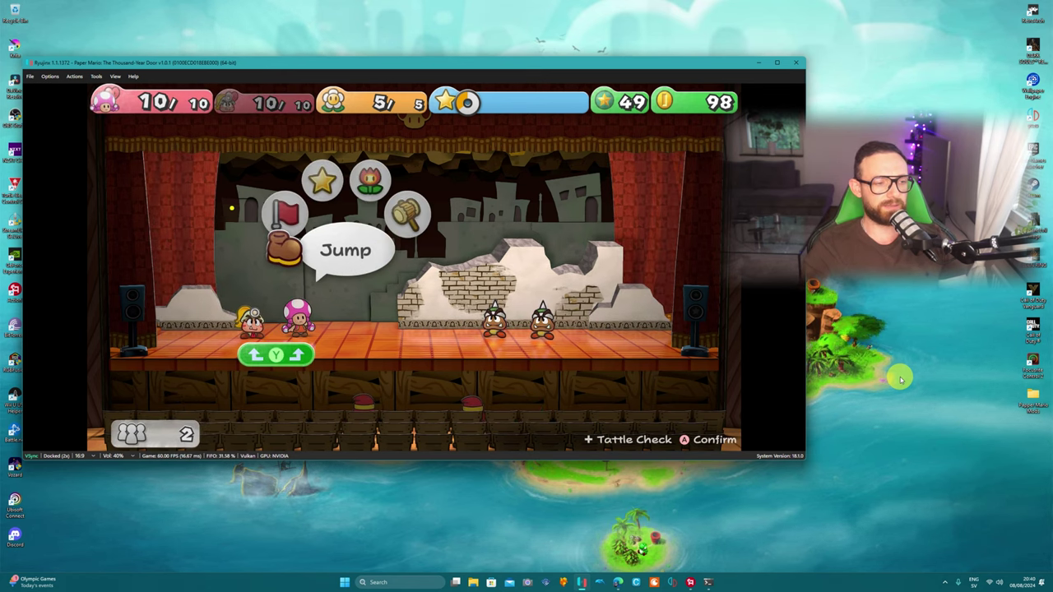
Hit one Spiky Goomba with Toadette's Power Smash and Headbonk the other with Goombella
{"action": "key", "text": "Down"}
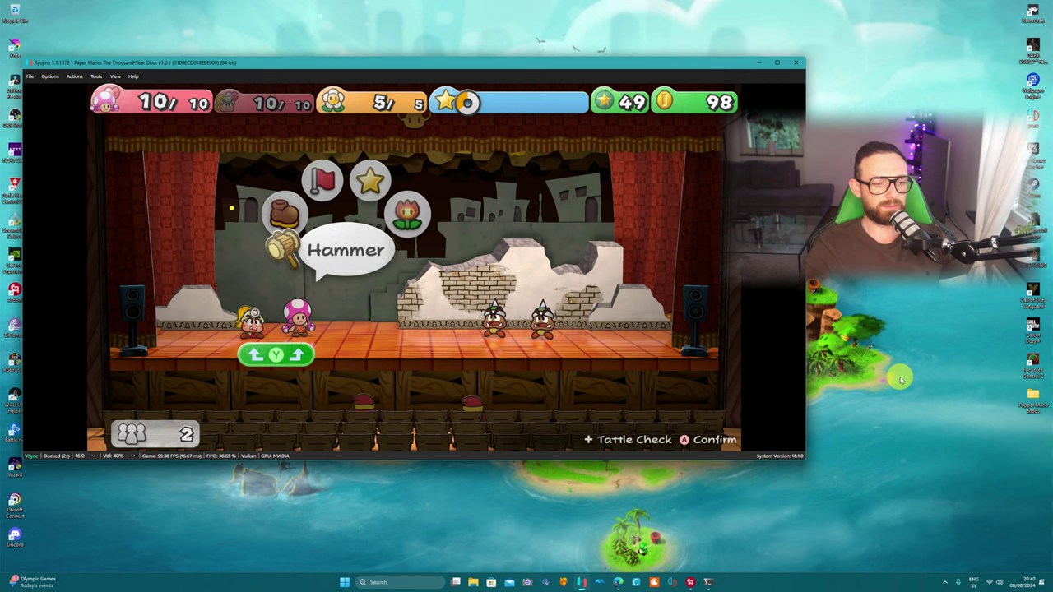
{"action": "key", "text": "Return"}
{"action": "key", "text": "Down"}
{"action": "key", "text": "Return"}
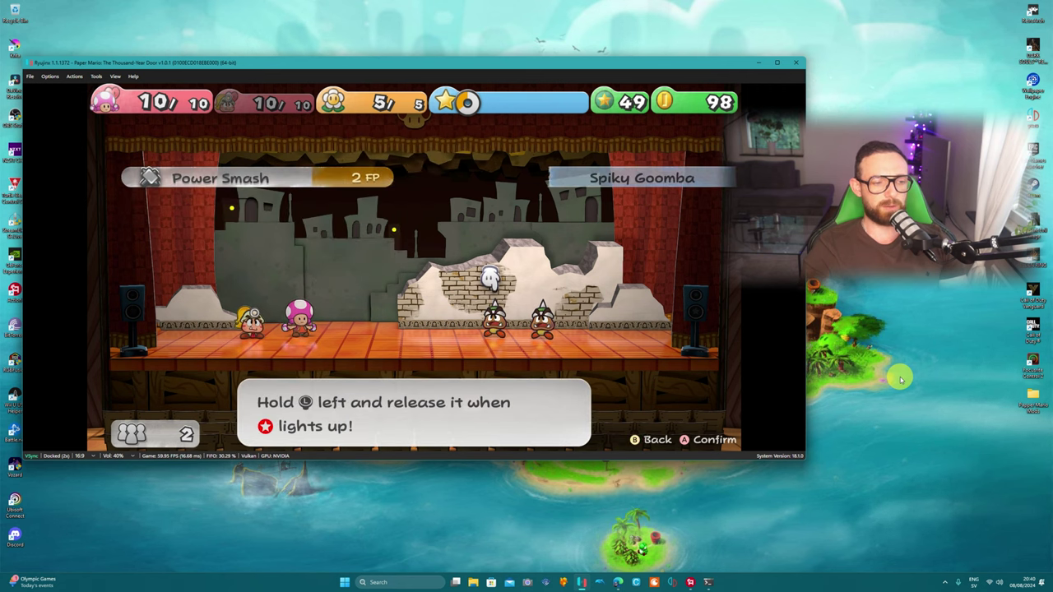
{"action": "key", "text": "Return"}
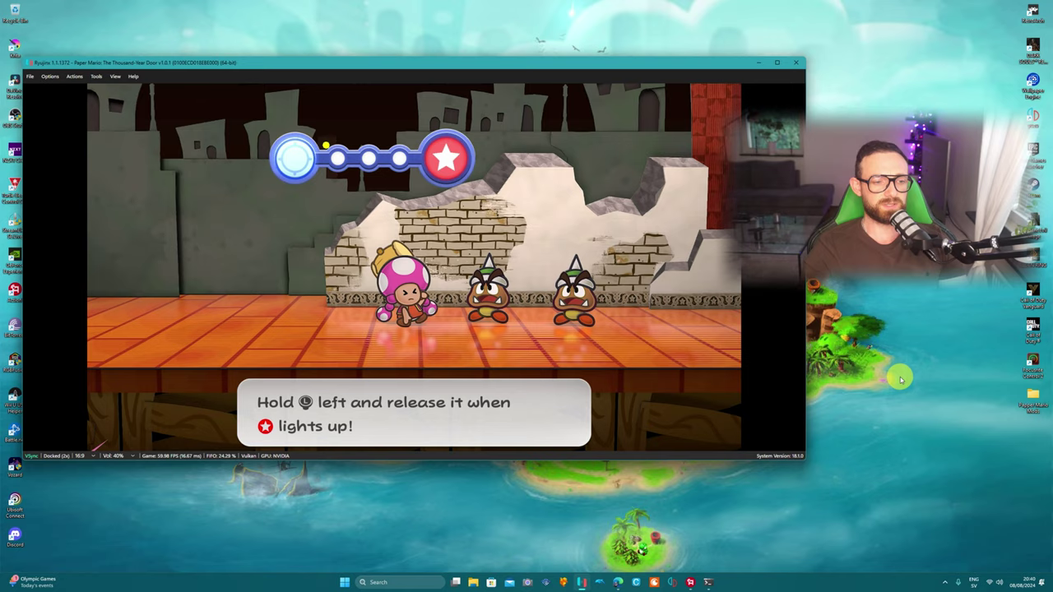
{"action": "key", "text": "Left"}
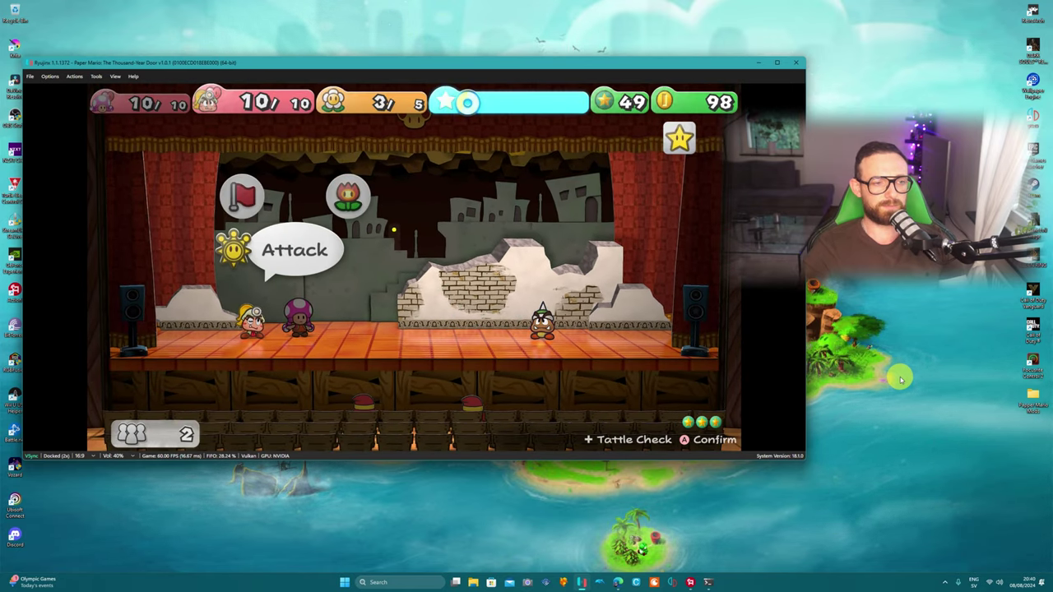
{"action": "key", "text": "z"}
{"action": "key", "text": "z"}
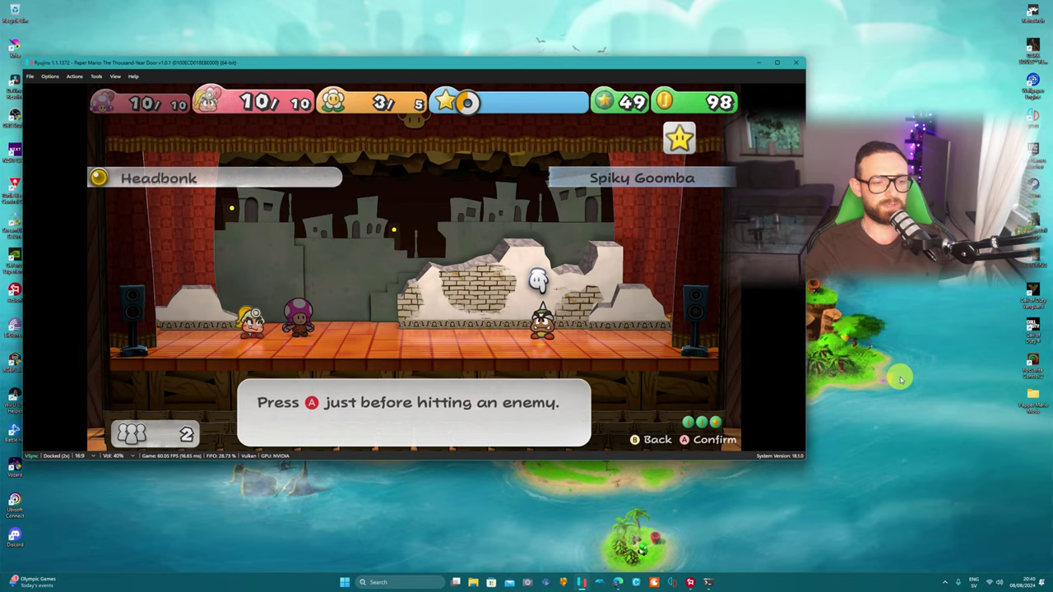
{"action": "key", "text": "z"}
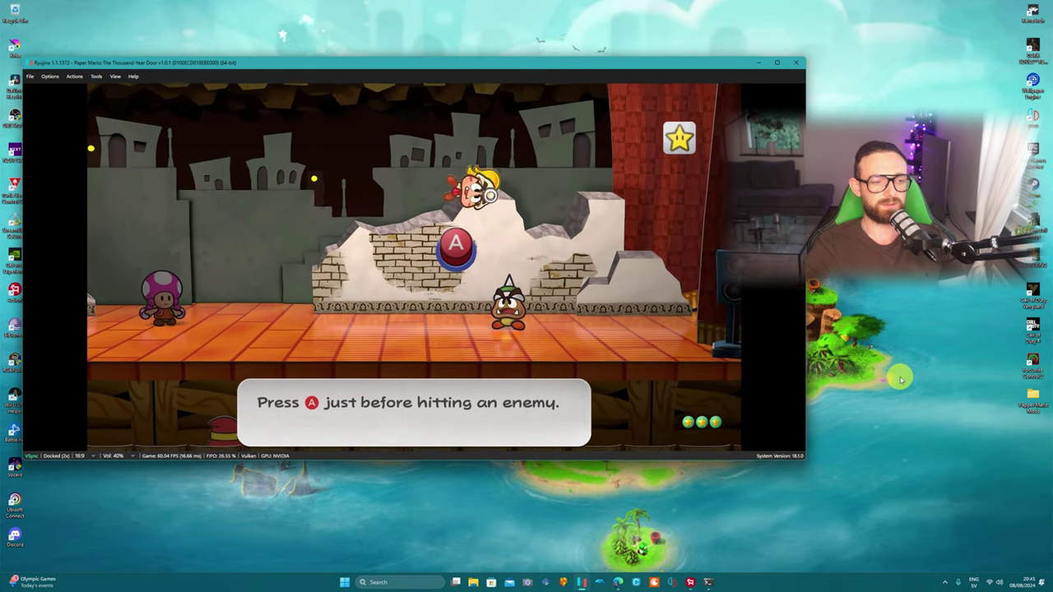